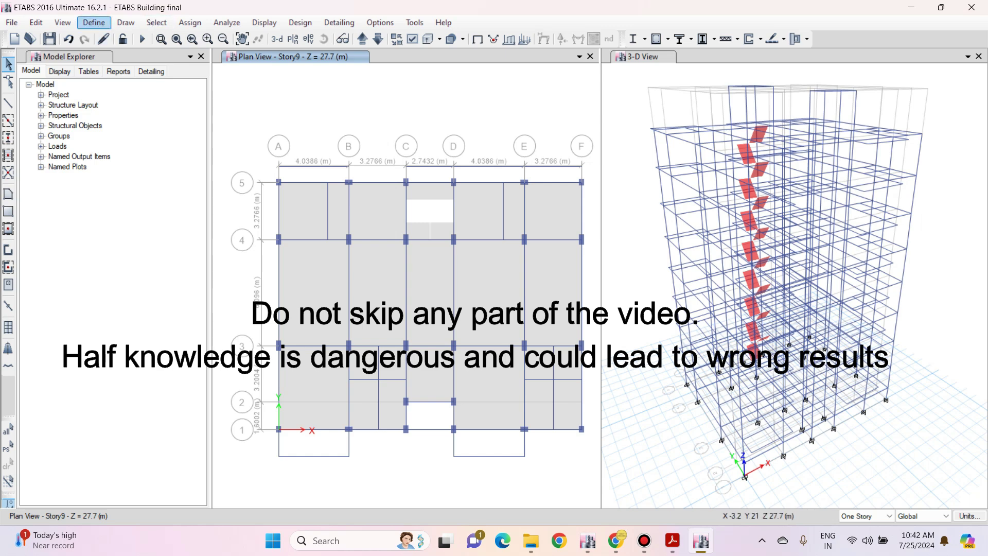
Start a new load pattern named WINDX+ and set its type to Wind
left_click(94, 23)
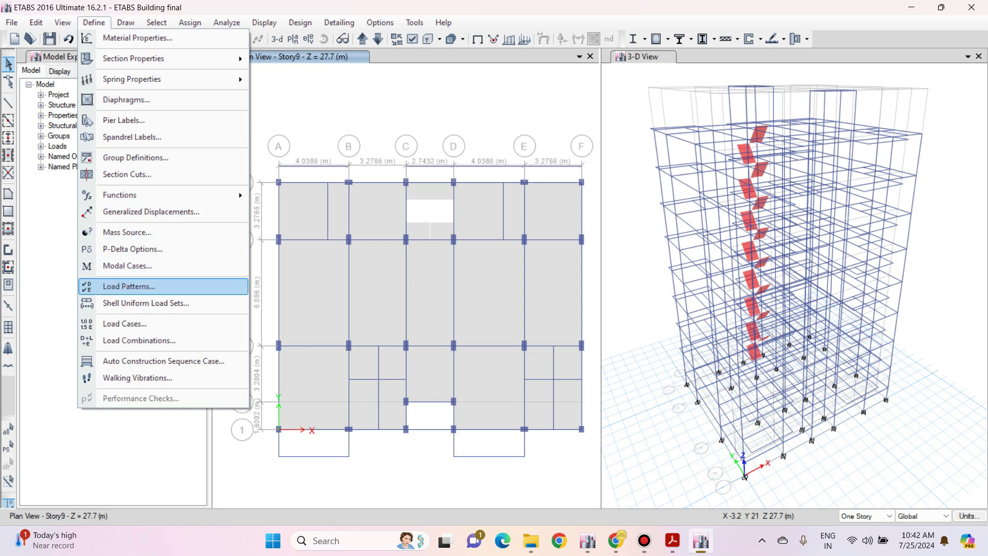
left_click(129, 286)
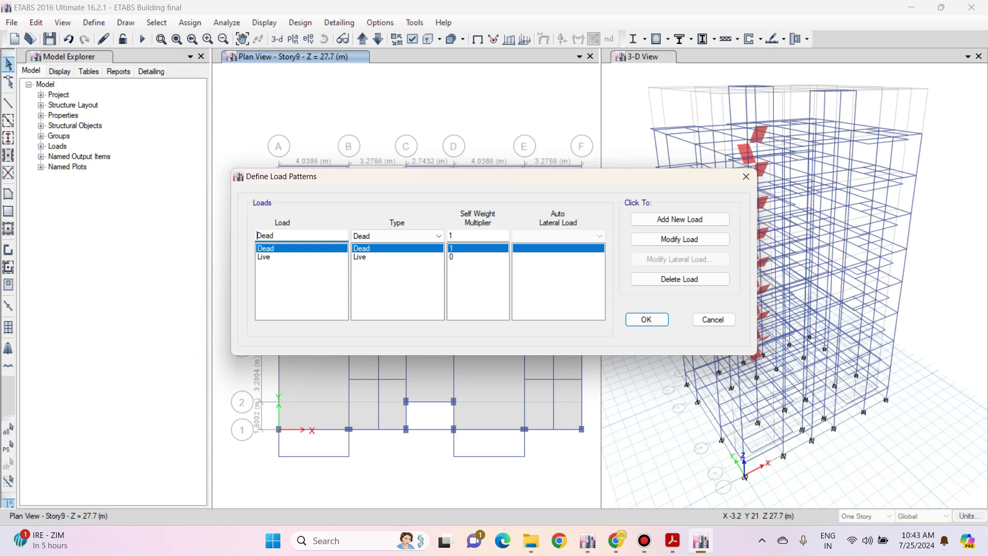
double_click(257, 235)
type("WINDX+")
left_click(396, 236)
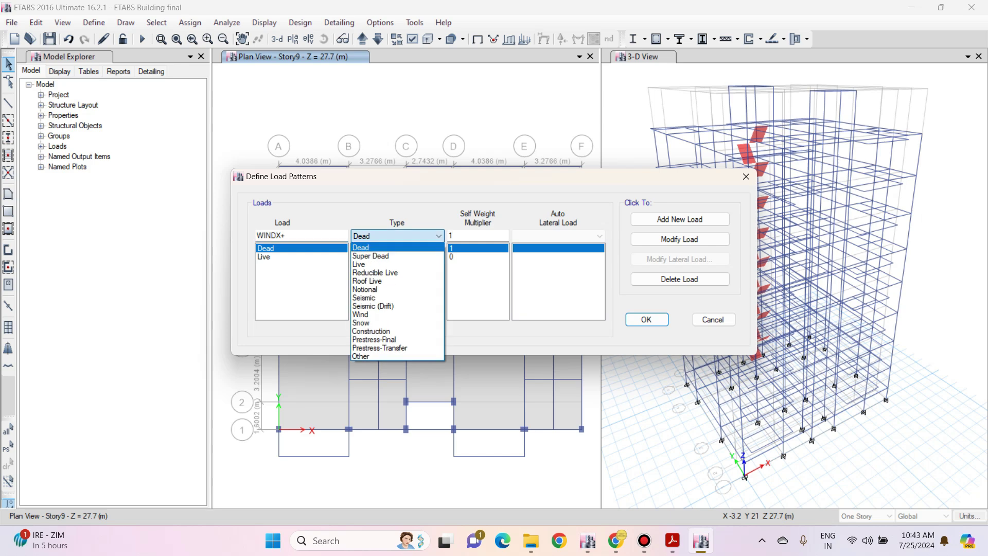
key("Down")
key("Down")
key("Down")
key("Down")
key("Down")
key("Down")
key("Down")
key("Down")
key("Return")
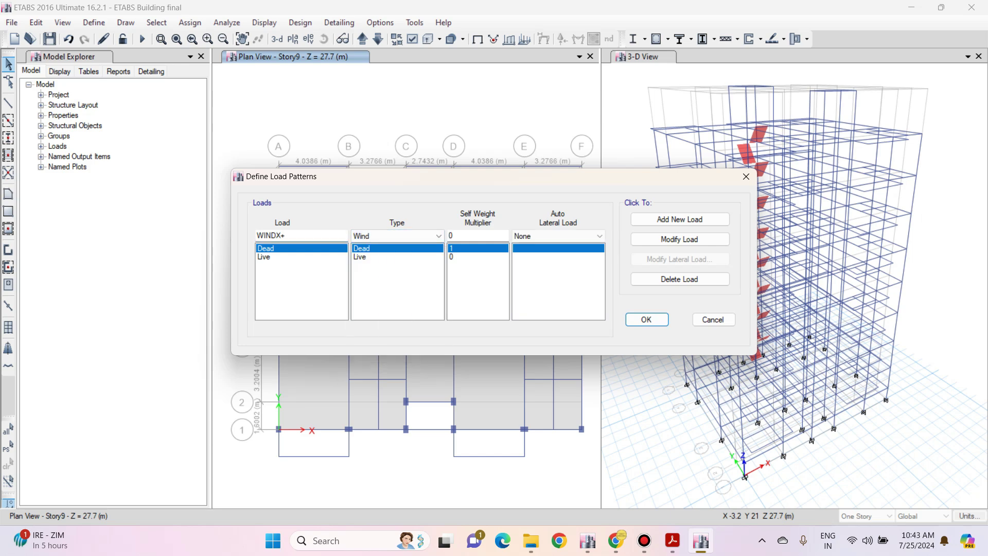
Set the auto lateral load of WINDX+ to Indian IS 875:2015 and add it to the load patterns
key("Tab")
key("alt+Down")
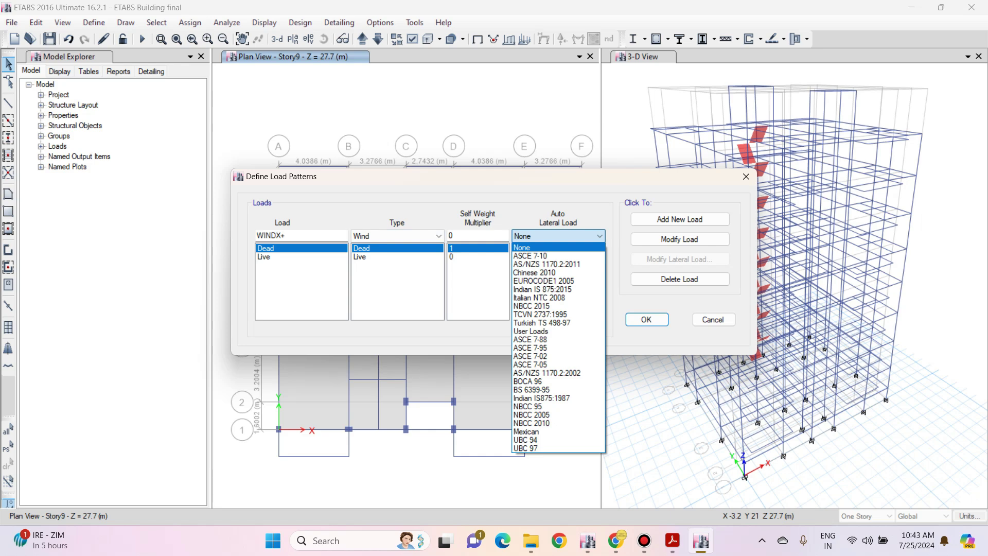
key("Down")
key("Down")
key("Down")
key("Down")
key("Down")
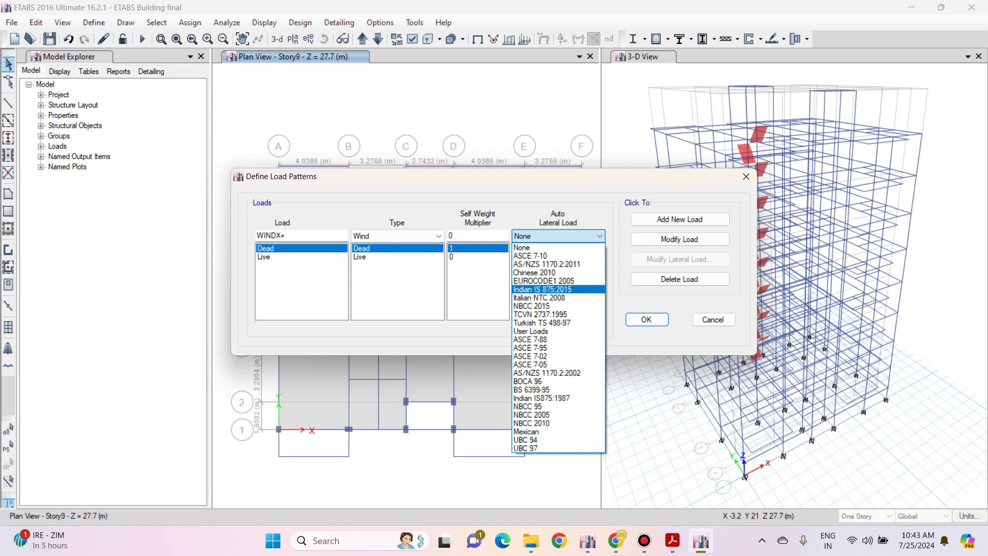
key("Return")
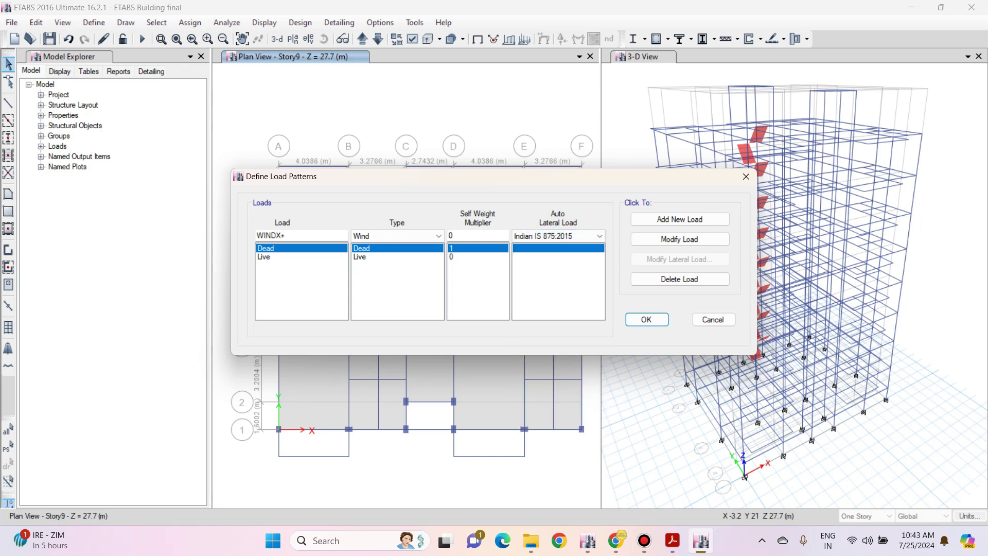
left_click(679, 219)
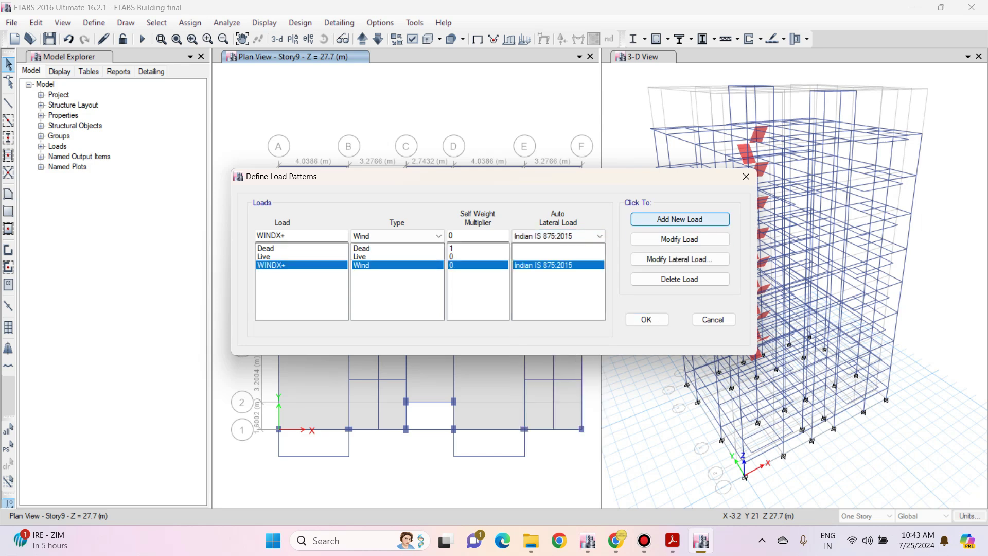
Add a second Wind load pattern named WINDY+ using Indian IS 875:2015 and accept the load pattern definitions
left_click(286, 235)
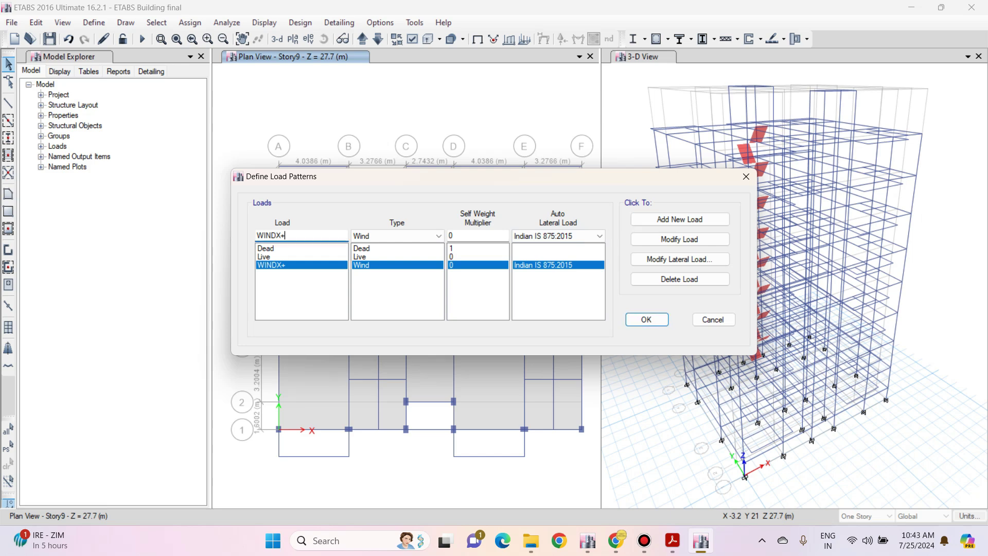
key("BackSpace")
key("BackSpace")
type("Y+")
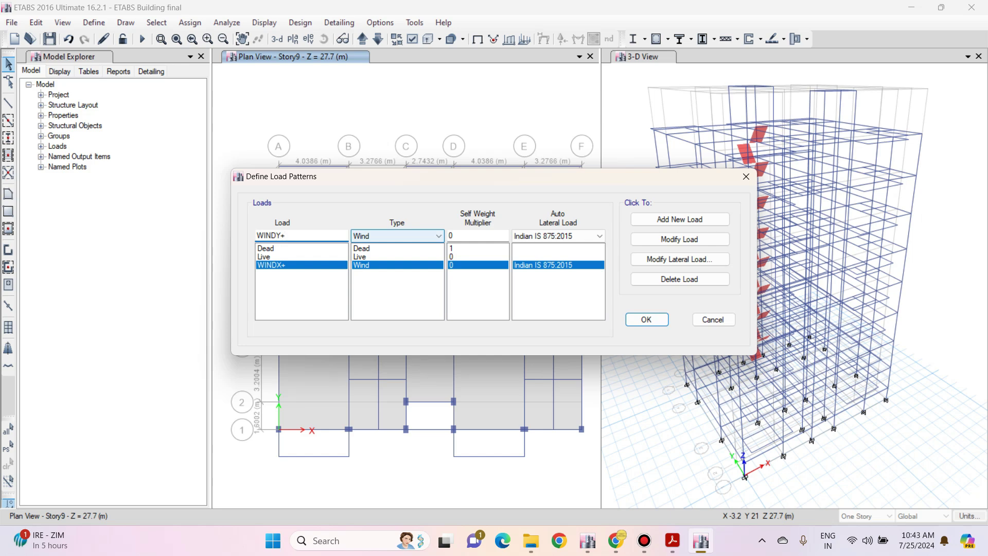
left_click(397, 235)
left_click(397, 314)
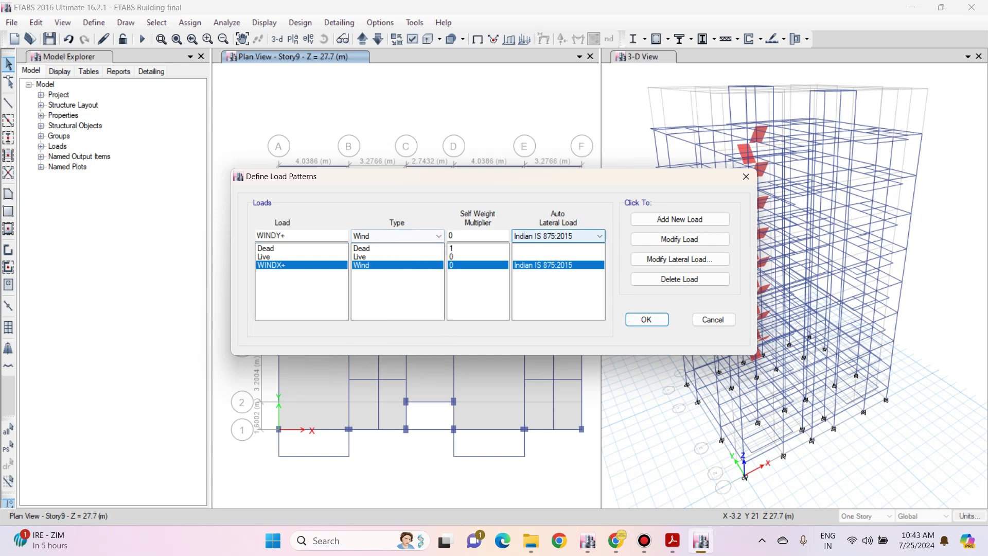
left_click(558, 235)
left_click(558, 236)
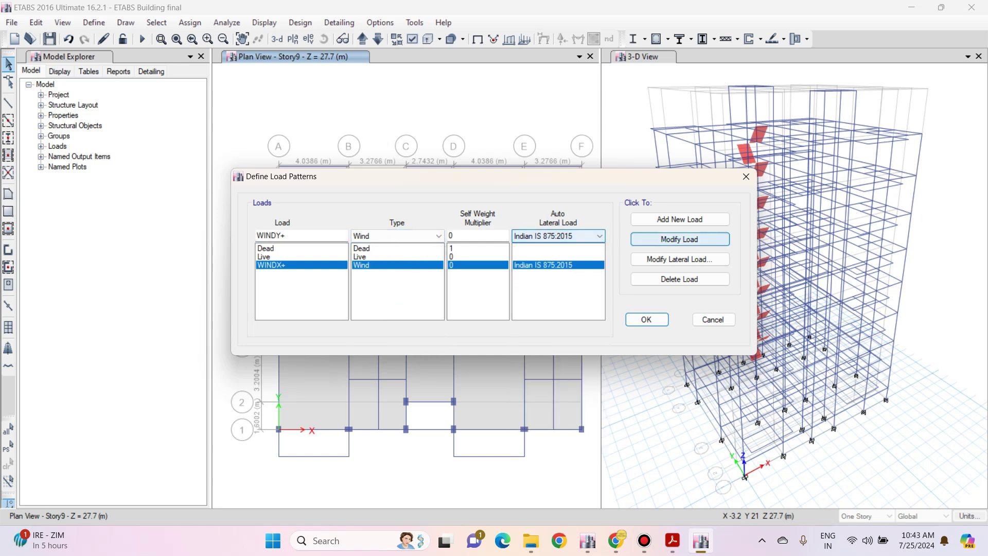
left_click(679, 220)
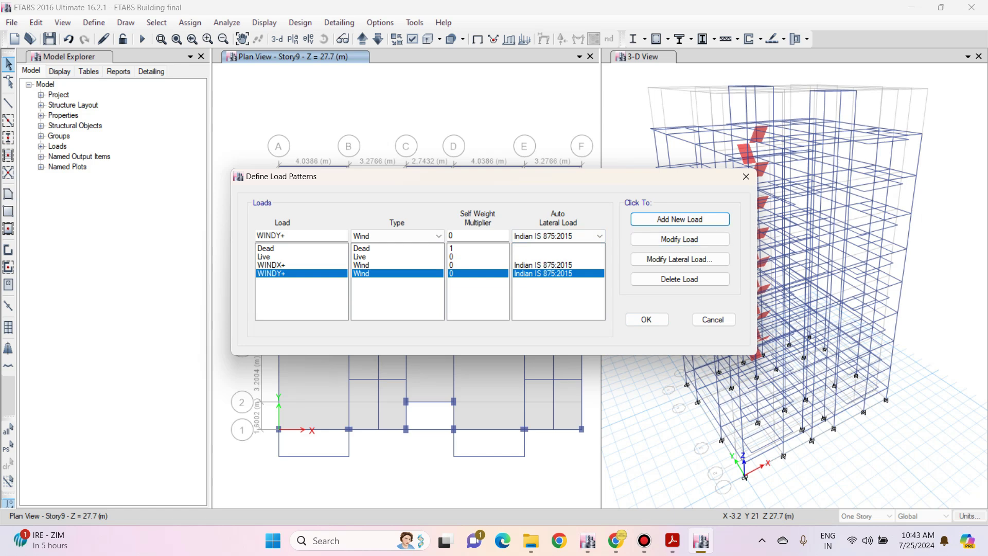
left_click(301, 265)
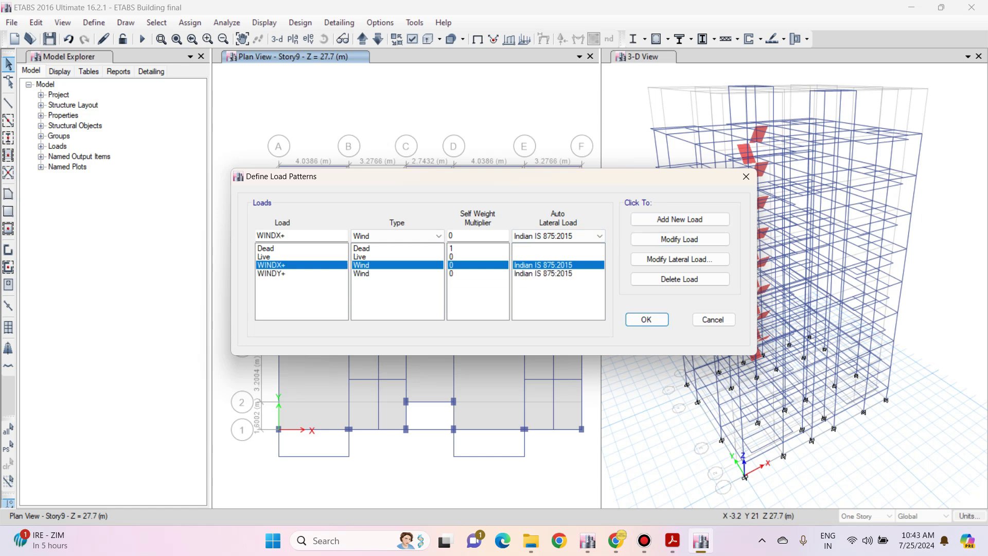
left_click(301, 273)
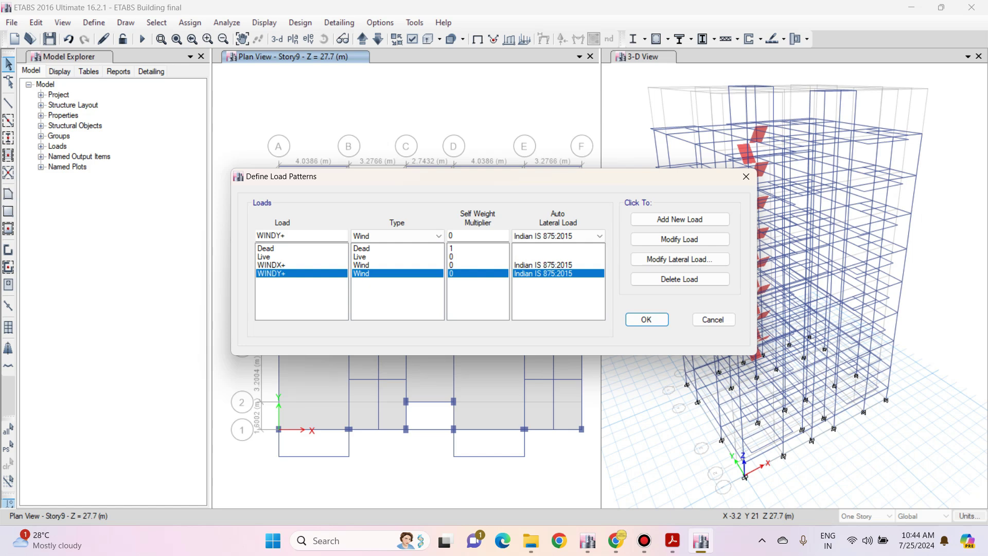
key("Return")
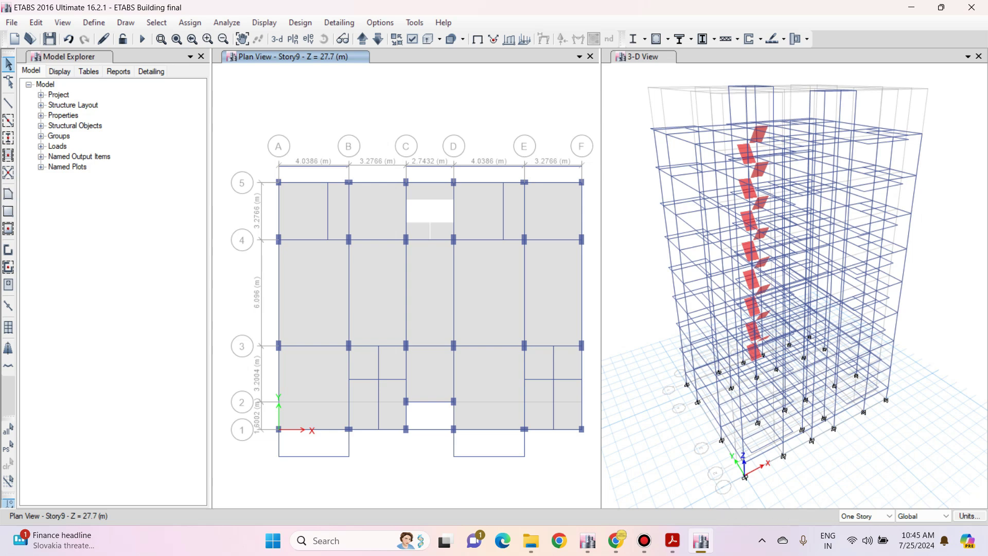
Show all objects in the 3-D view
left_click(643, 56)
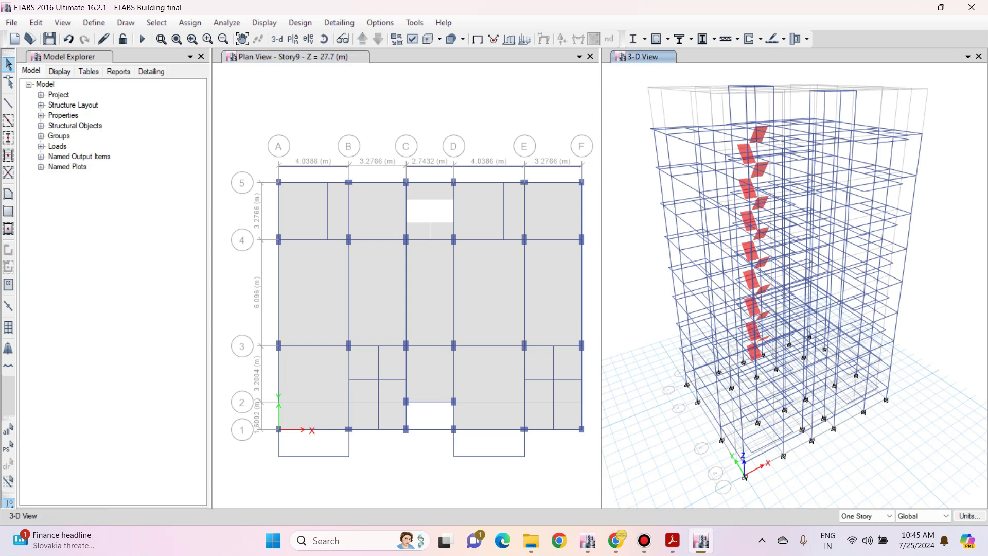
right_click(623, 130)
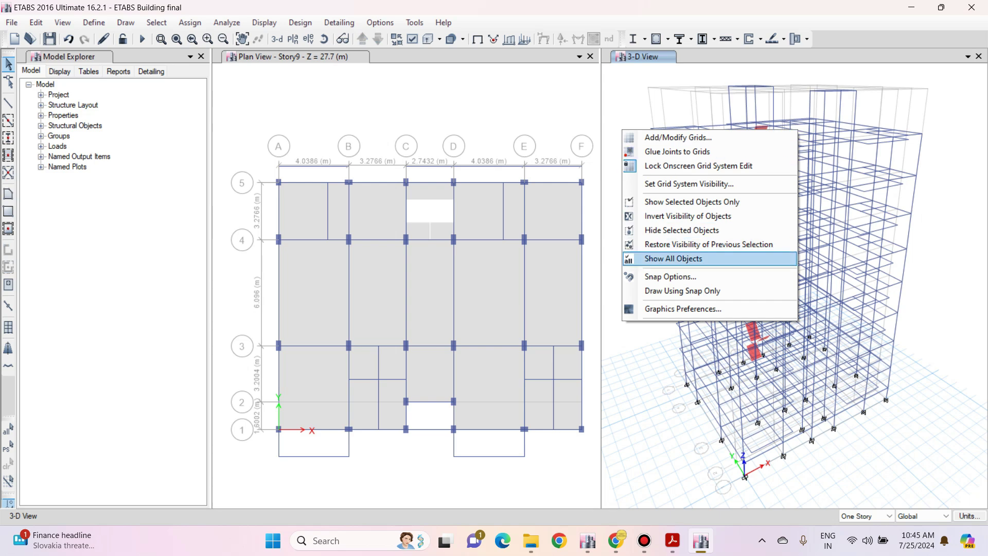
left_click(673, 258)
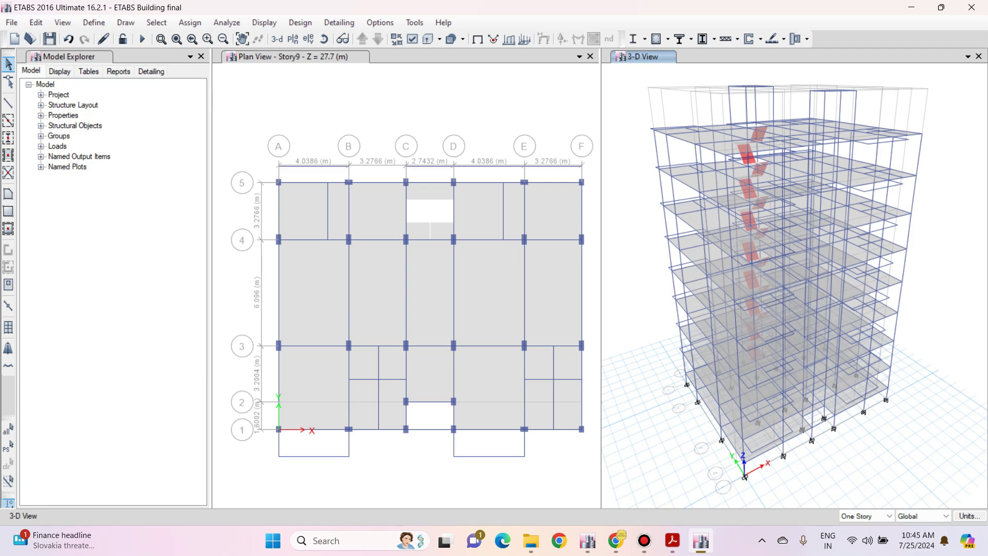
Check the rigidity setting of diaphragm D1 in the diaphragm definitions
left_click(93, 22)
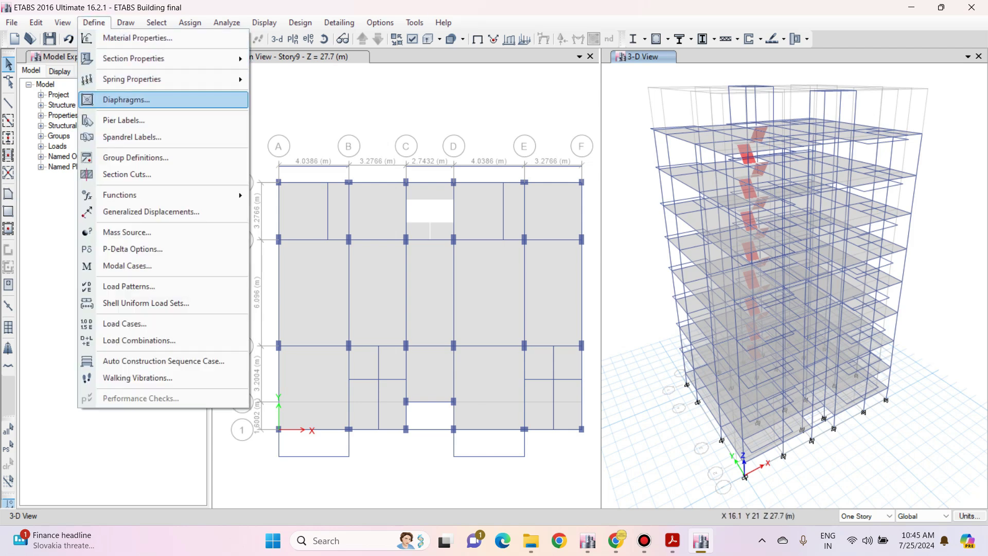
left_click(125, 100)
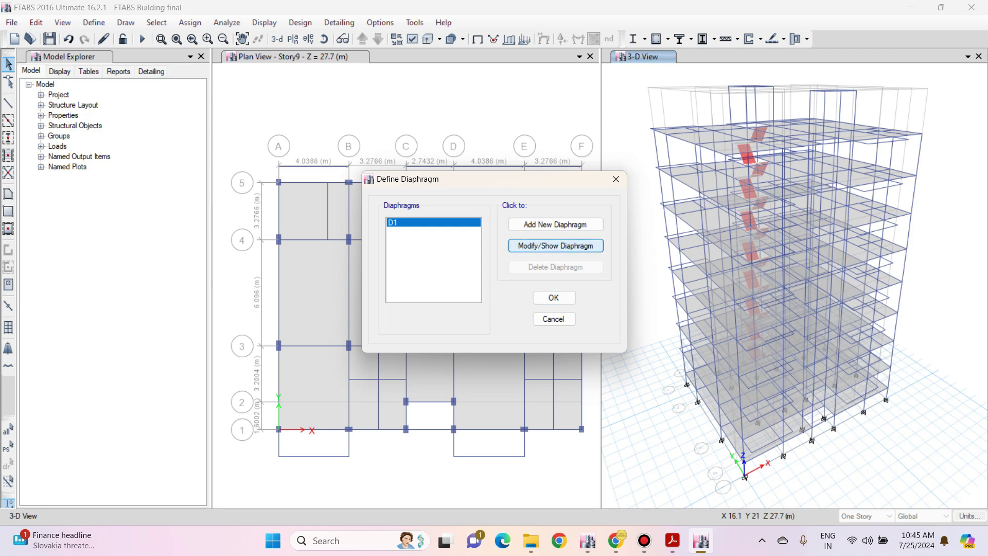
left_click(555, 246)
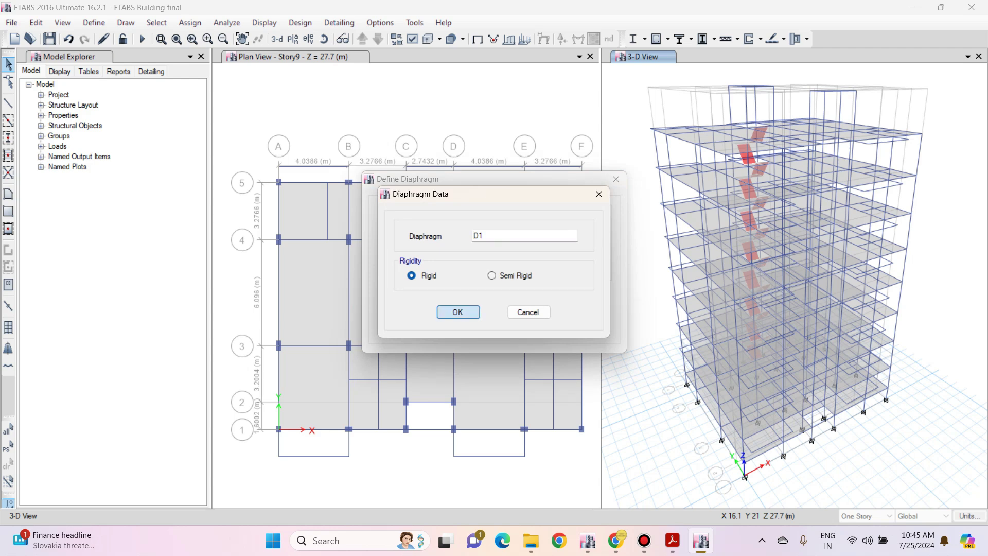
left_click(457, 312)
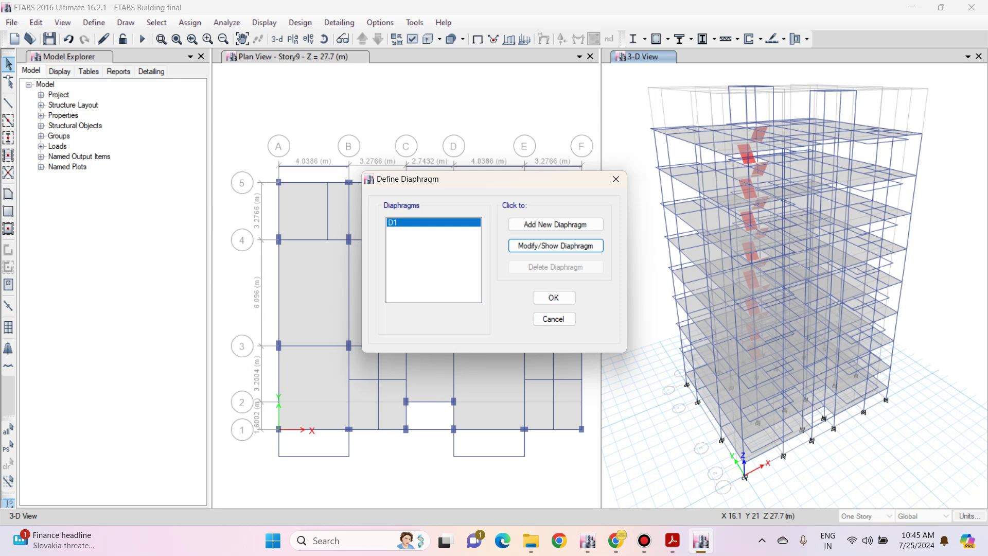
left_click(554, 297)
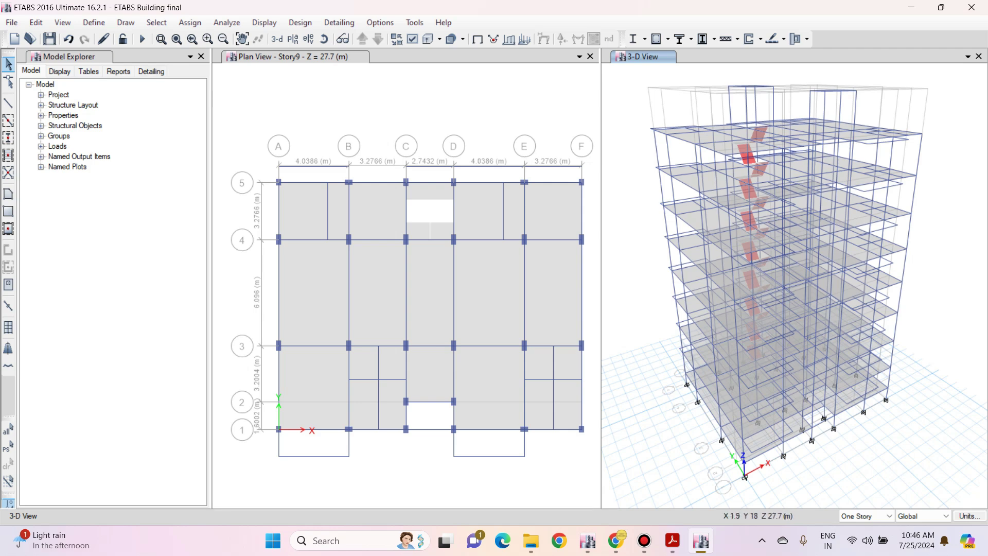
Select all floor objects in the model by object type
left_click(156, 22)
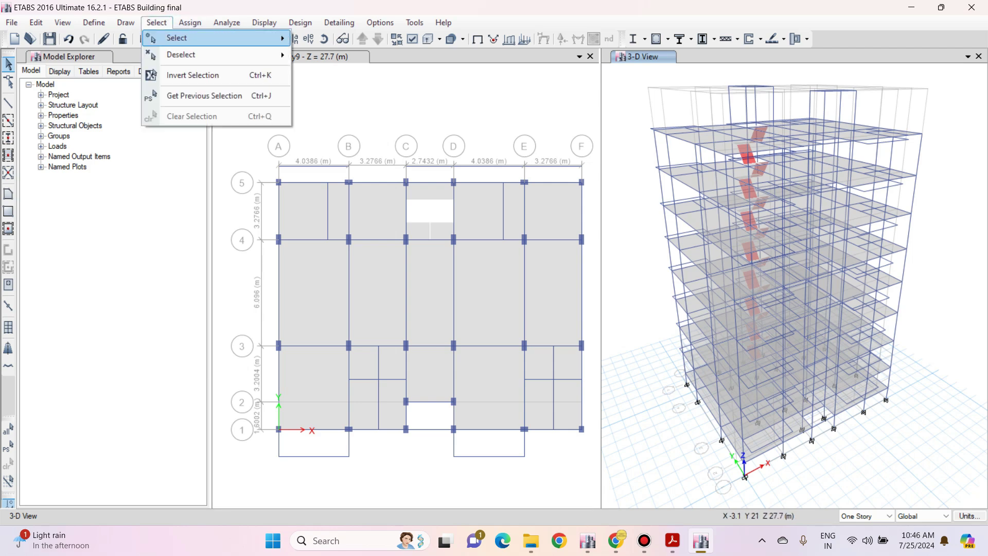
mouse_move(190, 22)
mouse_move(156, 23)
mouse_move(176, 38)
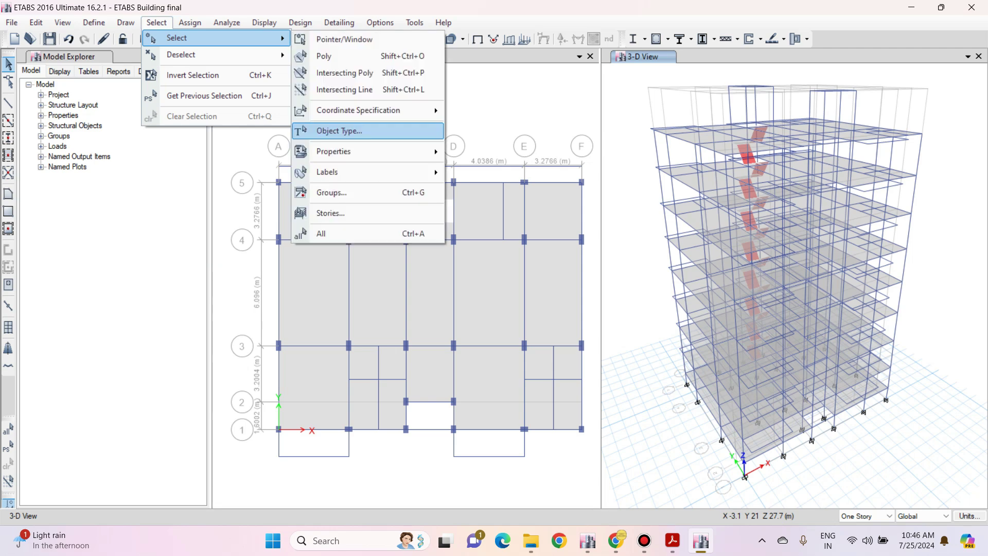
left_click(367, 131)
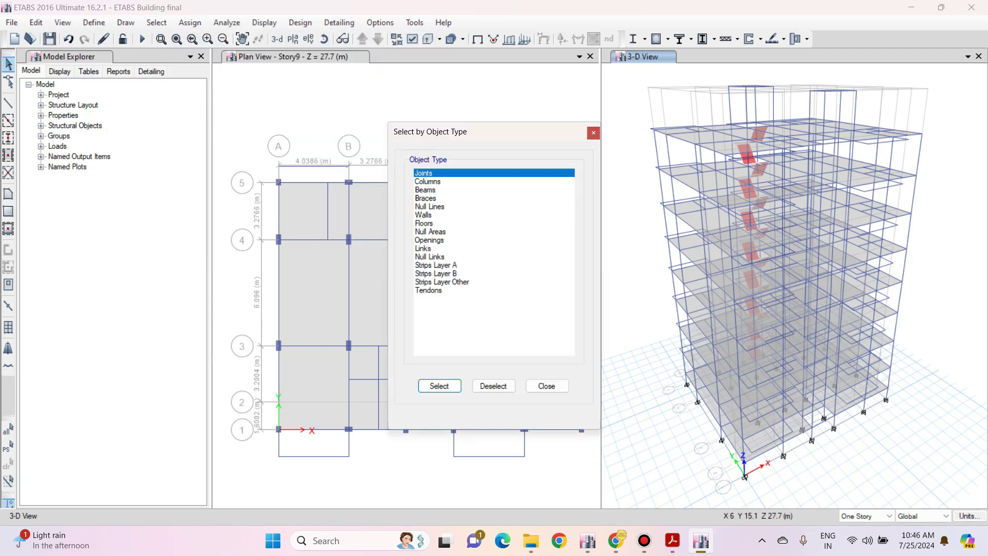
left_click(423, 222)
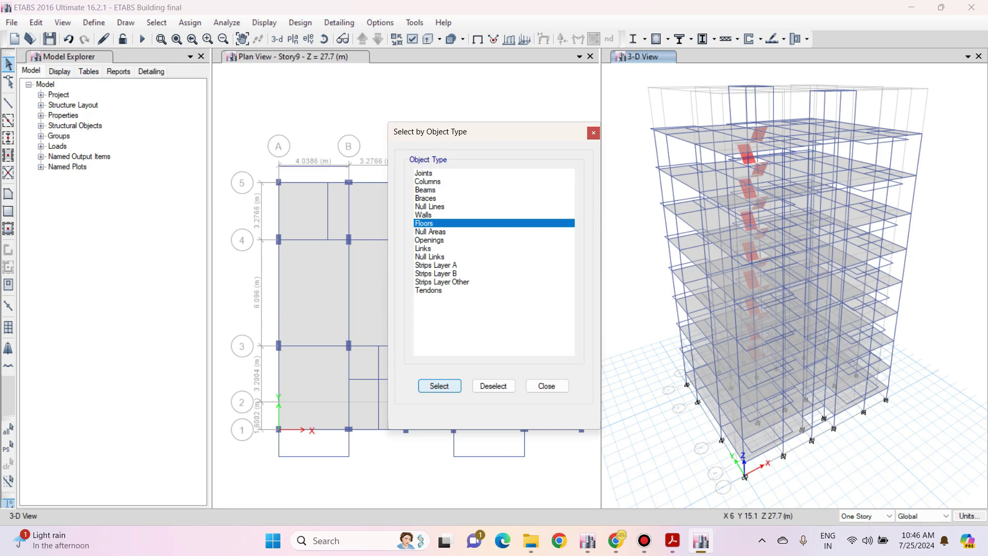
left_click(439, 386)
left_click(546, 386)
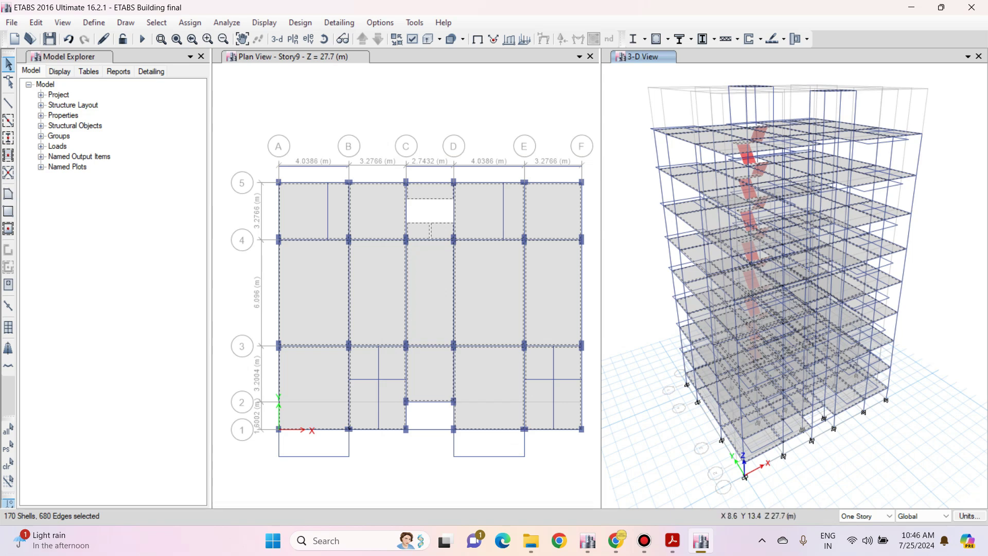
Deselect the three small staircase slabs between grids C and D and grids 4 and 5 on Story9
left_click(428, 194)
left_click(423, 226)
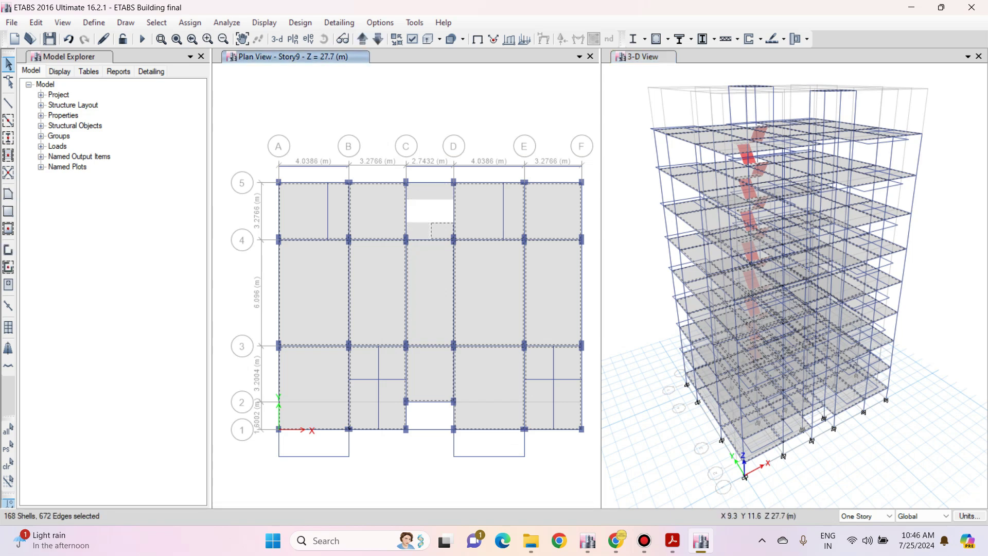
left_click(444, 228)
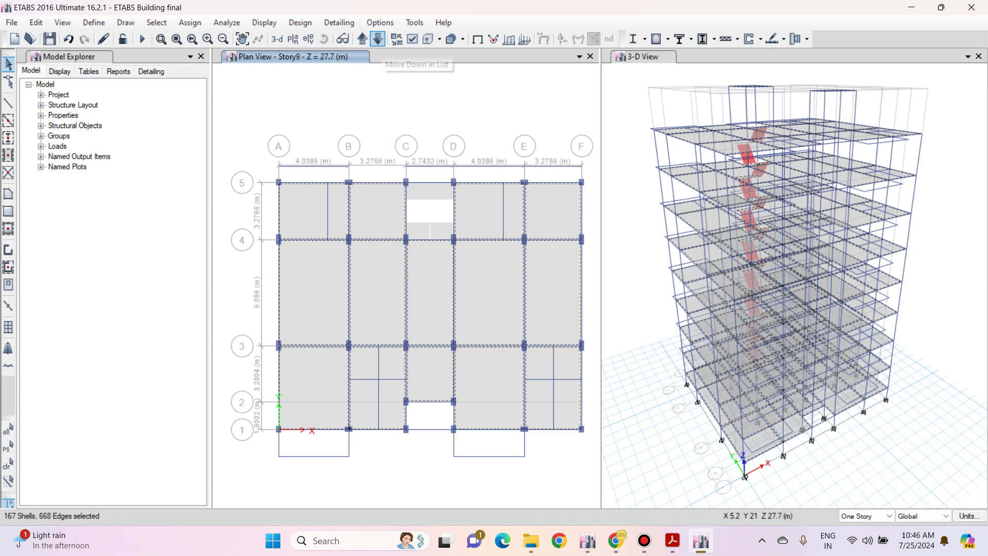
On the Story8 plan, apply selection to All Stories and deselect the three staircase slabs between grids C and D
left_click(378, 38)
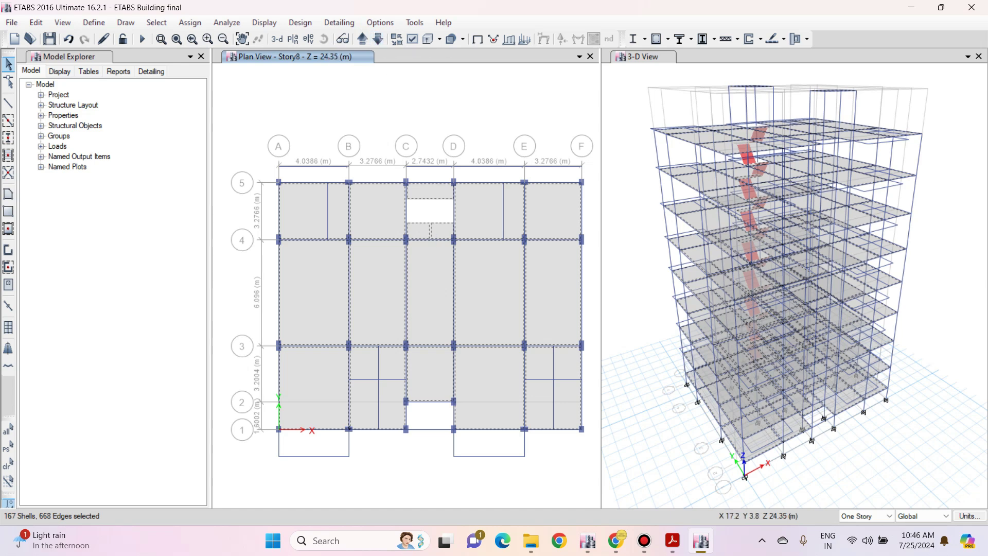
left_click(866, 515)
left_click(855, 535)
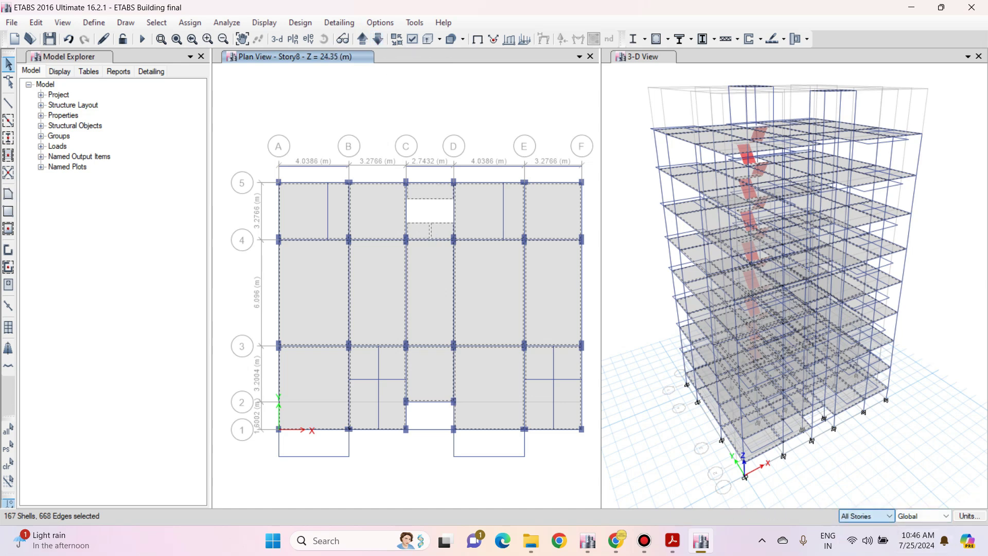
left_click(430, 190)
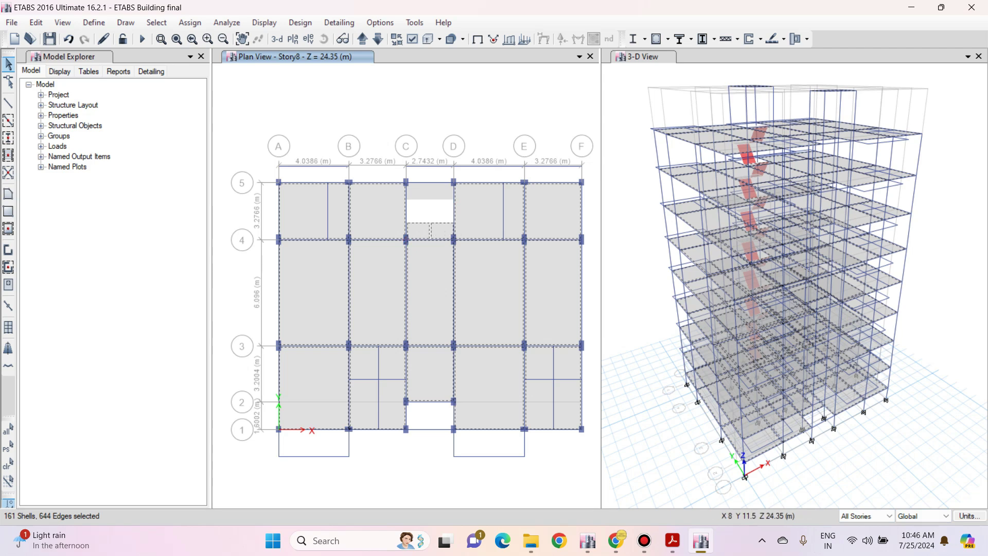
left_click(418, 230)
left_click(441, 230)
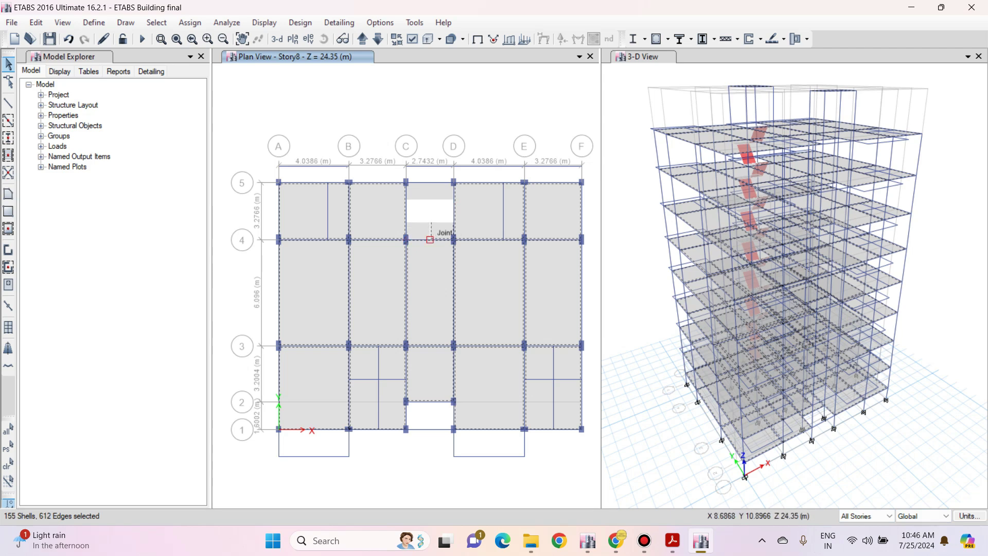
Between grids C and D, deselect the leftover staircase slabs at grid 4 on all stories and the landing slab at grid 5 on Story2
left_click(430, 238)
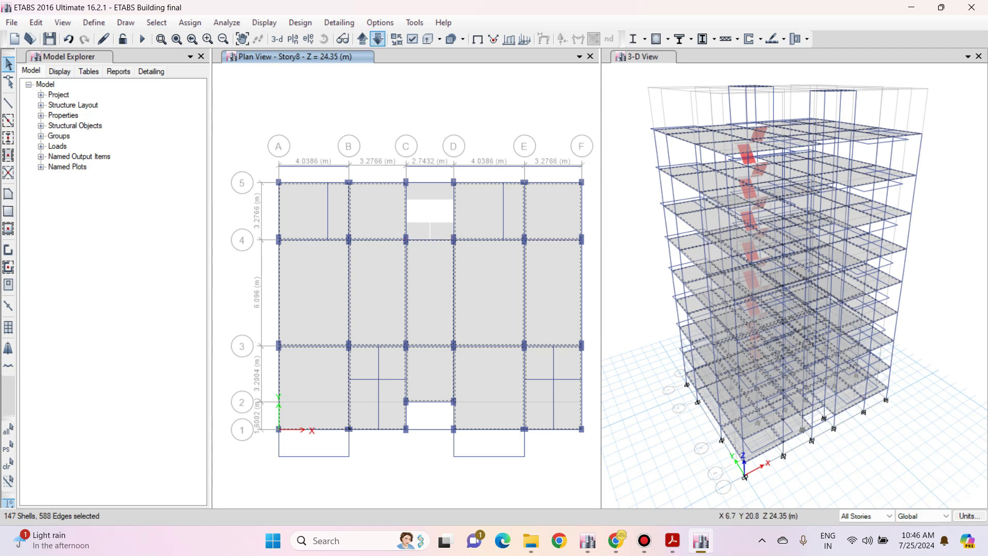
left_click(378, 39)
left_click(378, 39)
left_click(377, 39)
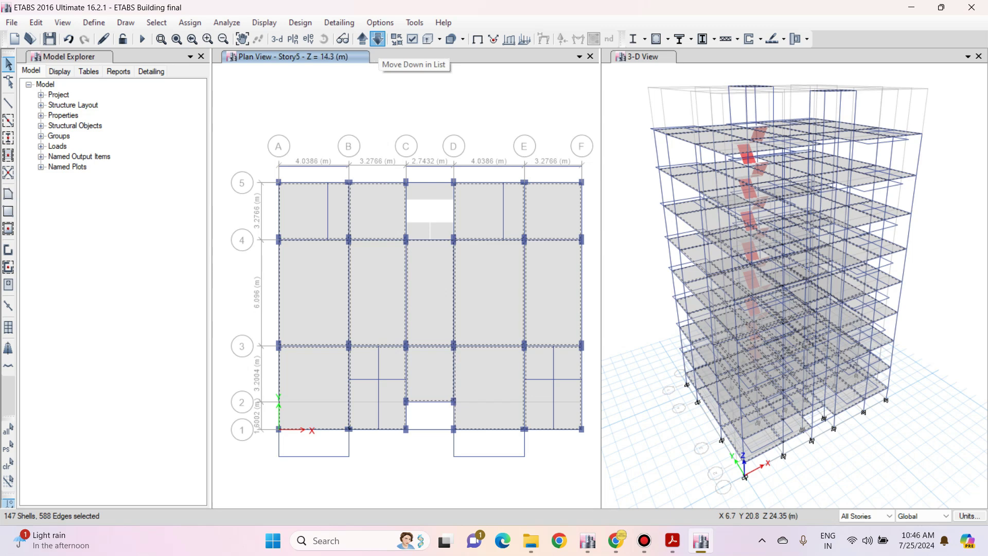
left_click(377, 40)
left_click(377, 39)
left_click(377, 39)
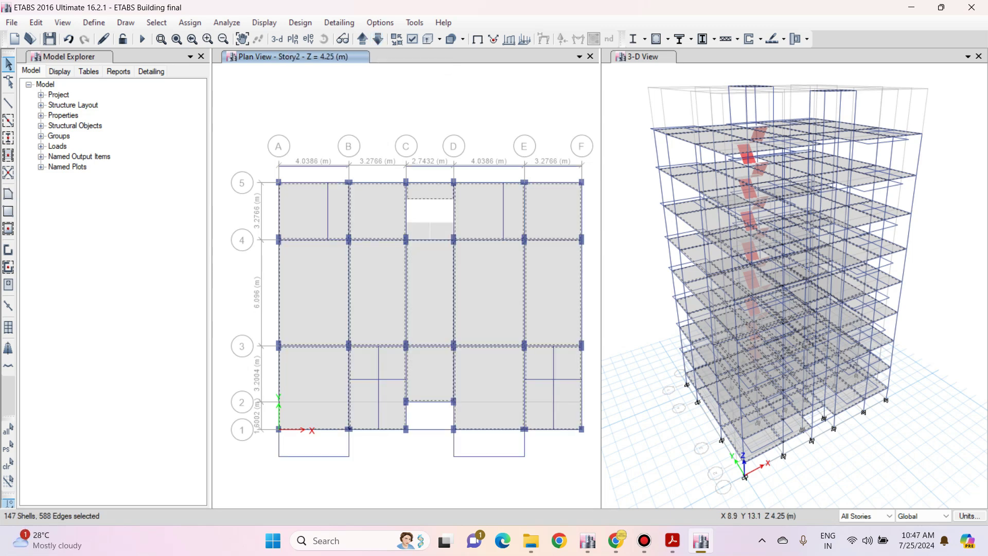
left_click(430, 190)
left_click(362, 39)
left_click(377, 39)
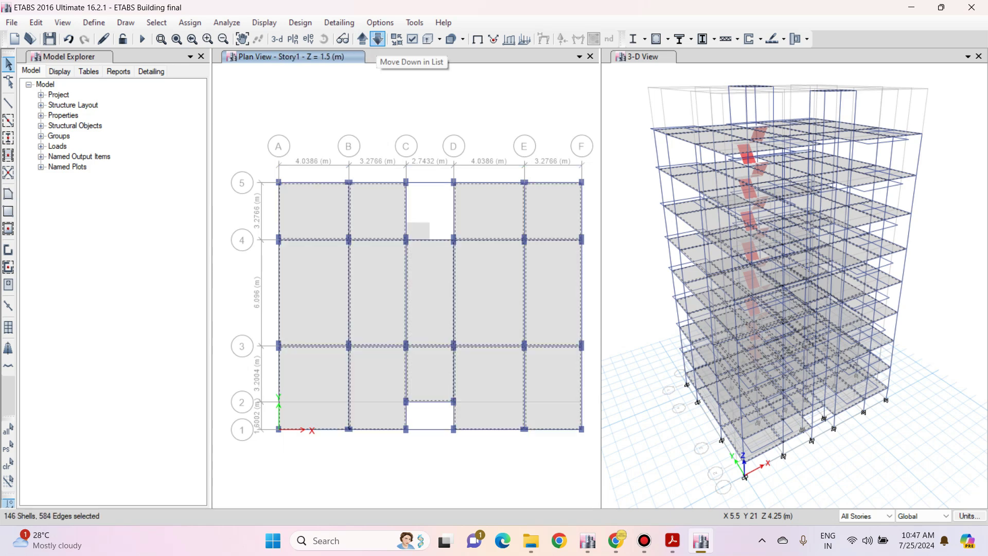
left_click(378, 40)
left_click(377, 39)
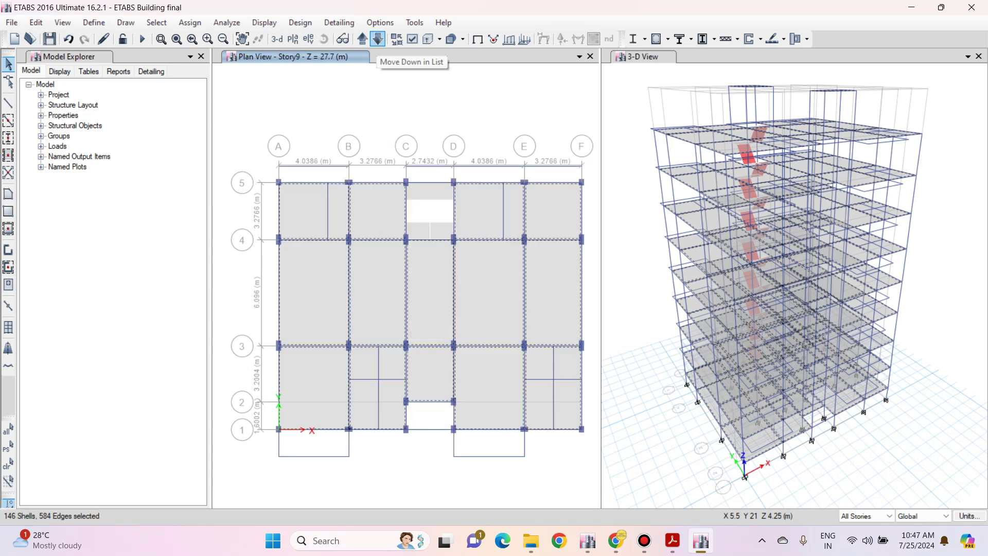
Assign diaphragm D1 to the selected floor slabs
left_click(190, 23)
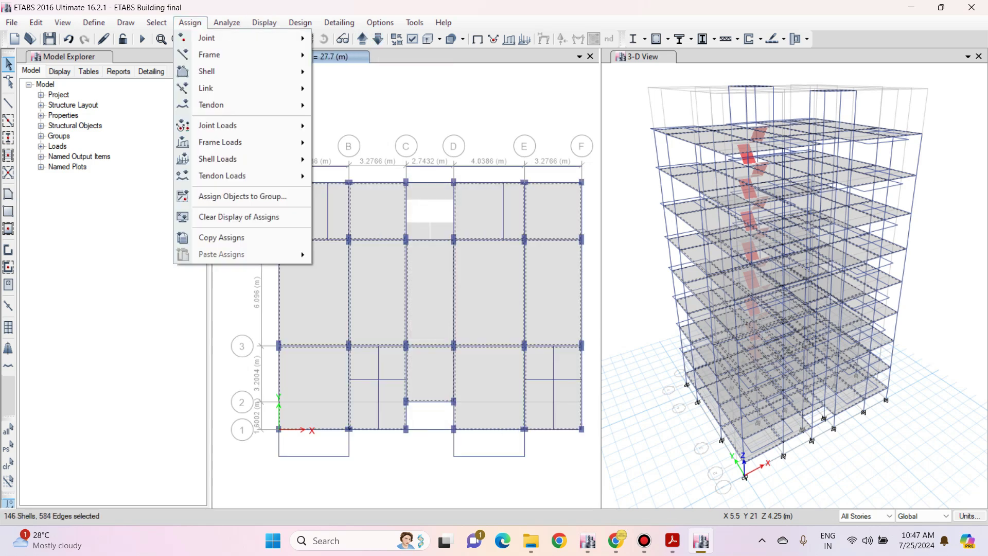
mouse_move(207, 71)
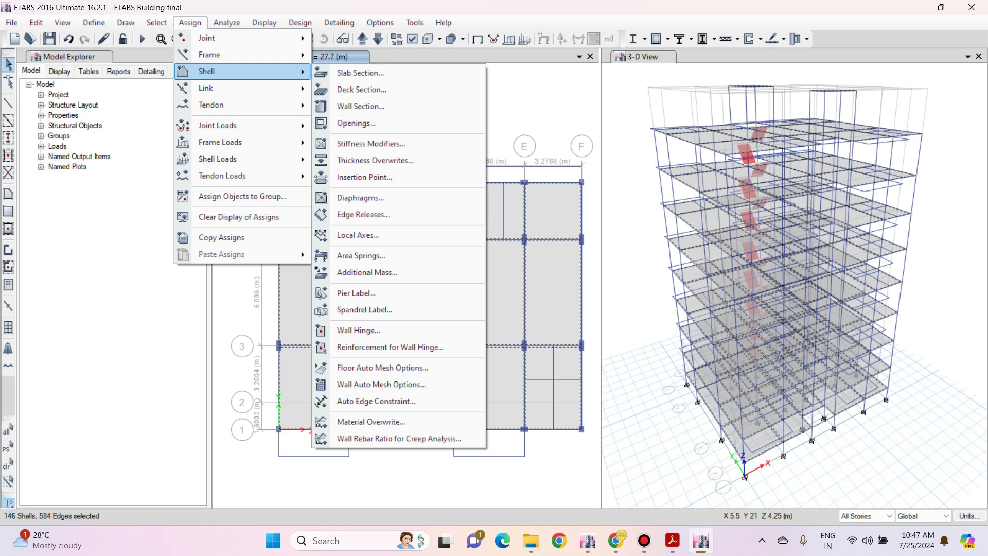
left_click(360, 198)
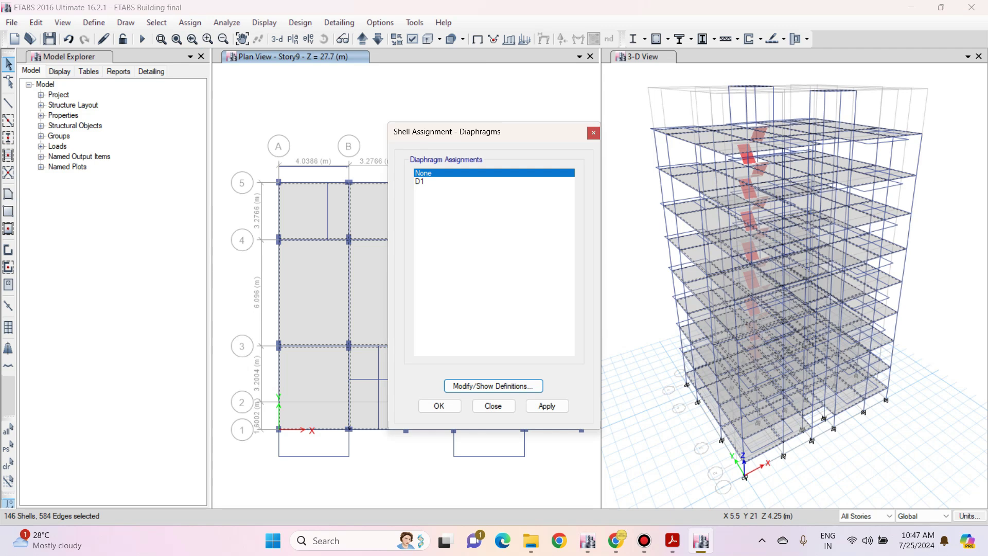
left_click(419, 181)
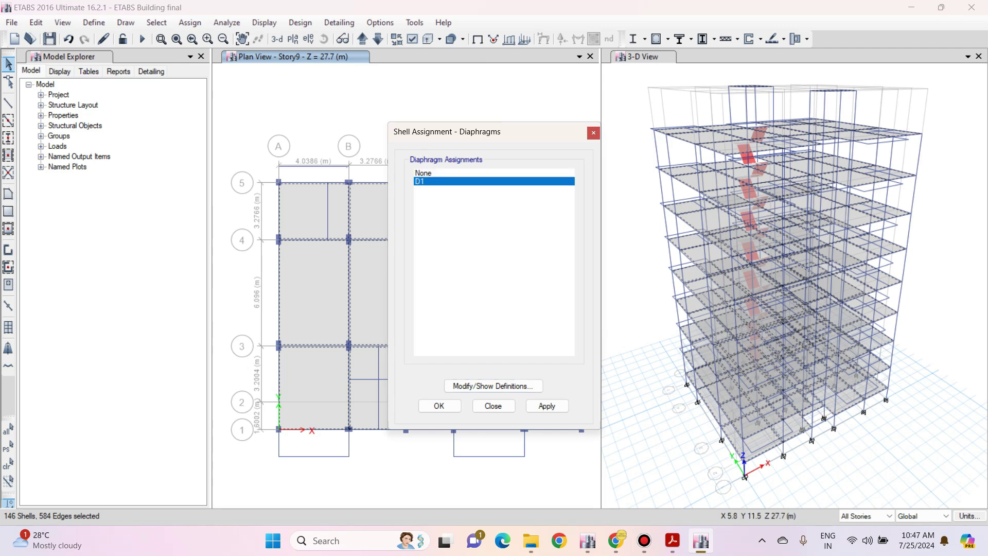
left_click(546, 405)
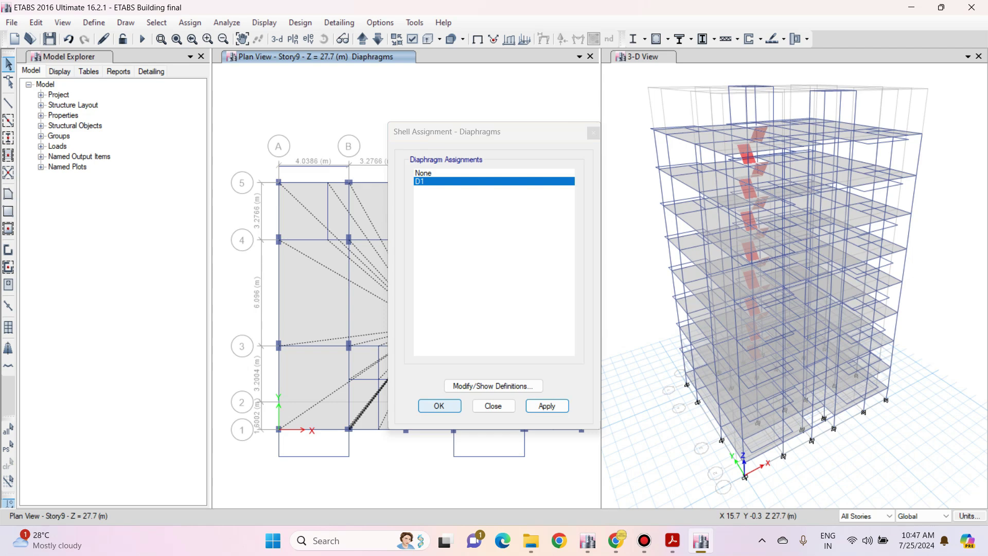
left_click(439, 405)
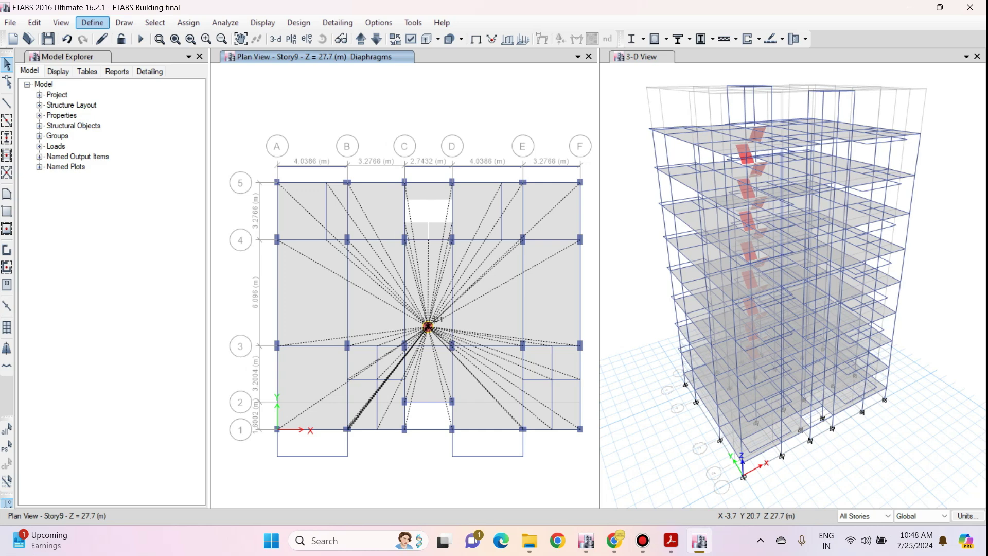
Set the wind direction angle of load pattern WINDX+ to 0 degrees in its wind exposure width data
left_click(93, 22)
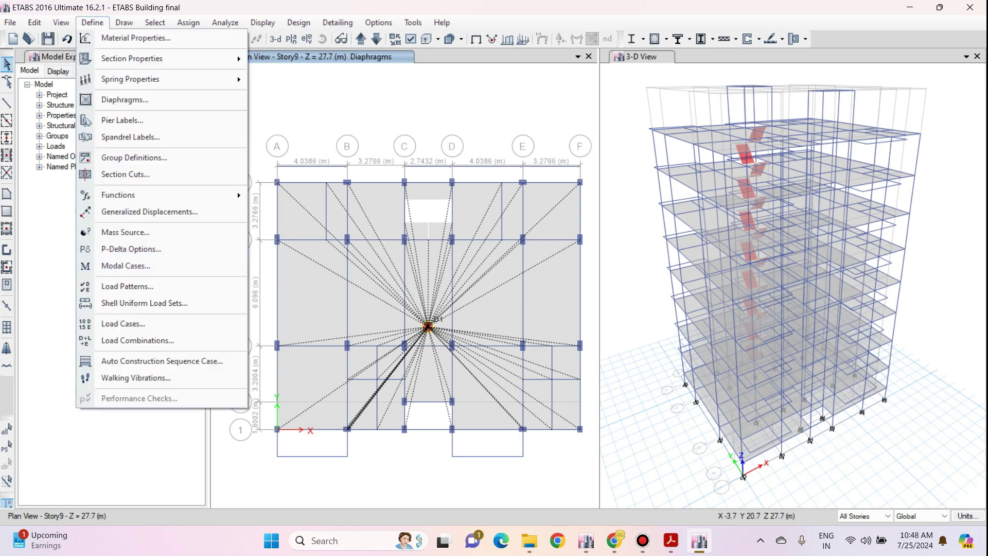
left_click(127, 286)
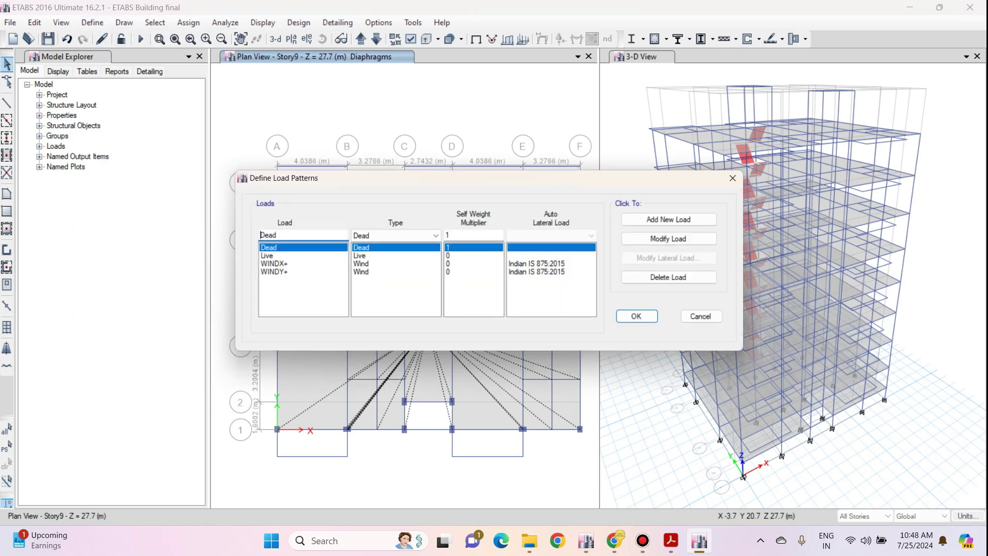
left_click(269, 264)
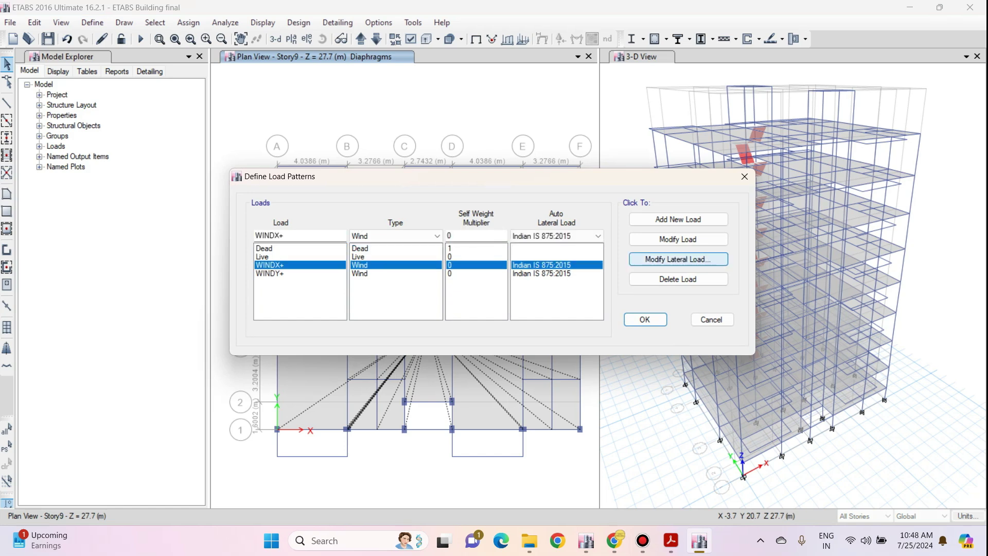
left_click(678, 258)
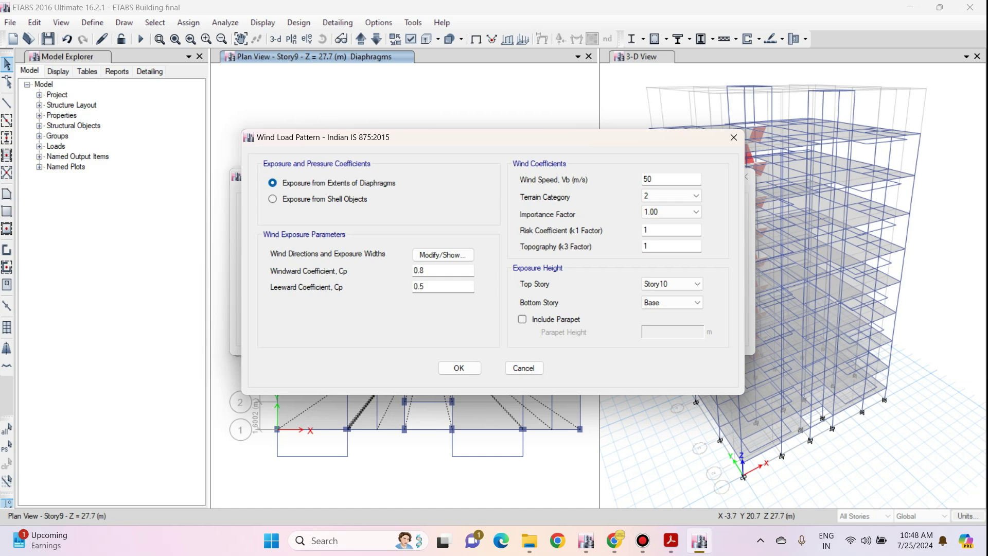
left_click(423, 270)
left_click(423, 286)
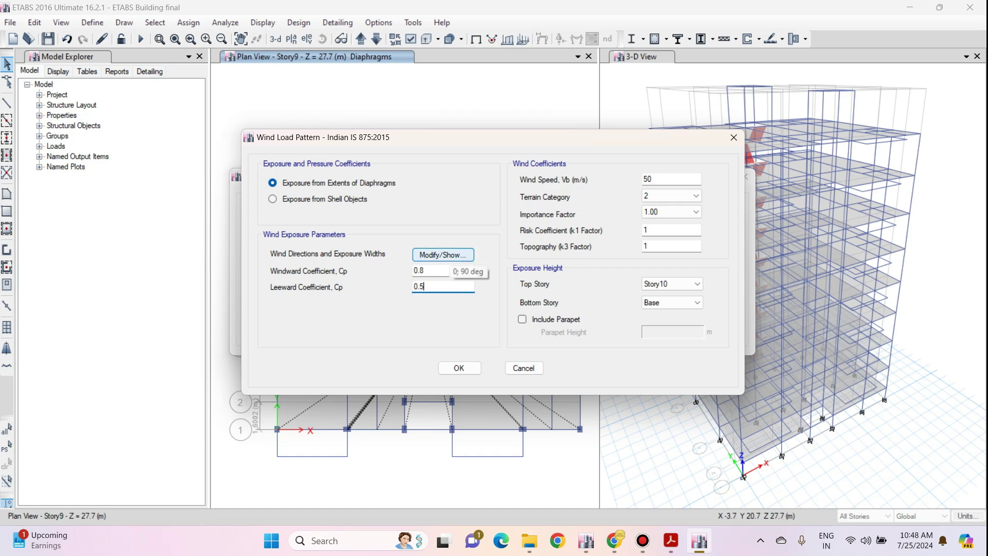
left_click(443, 255)
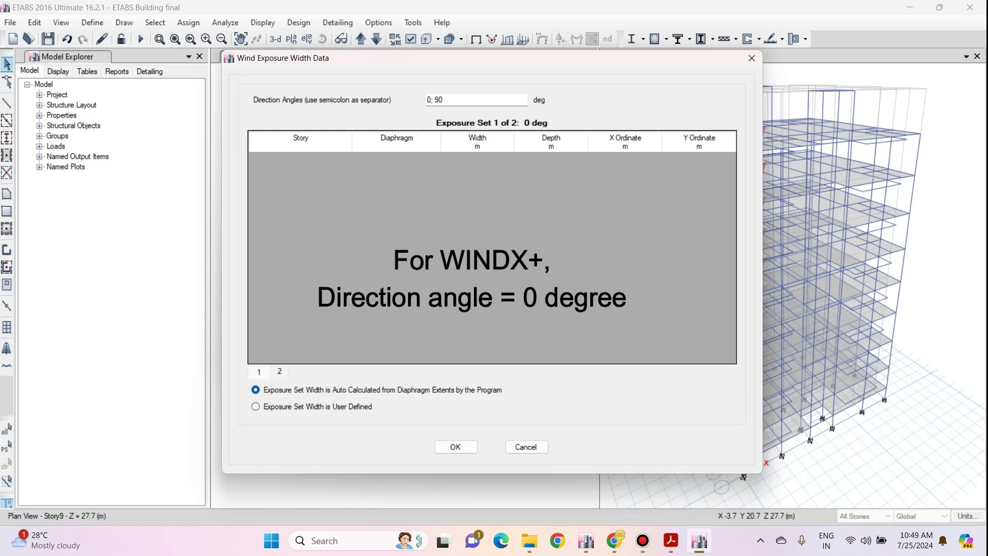
left_click_drag(443, 99, 426, 100)
type("0")
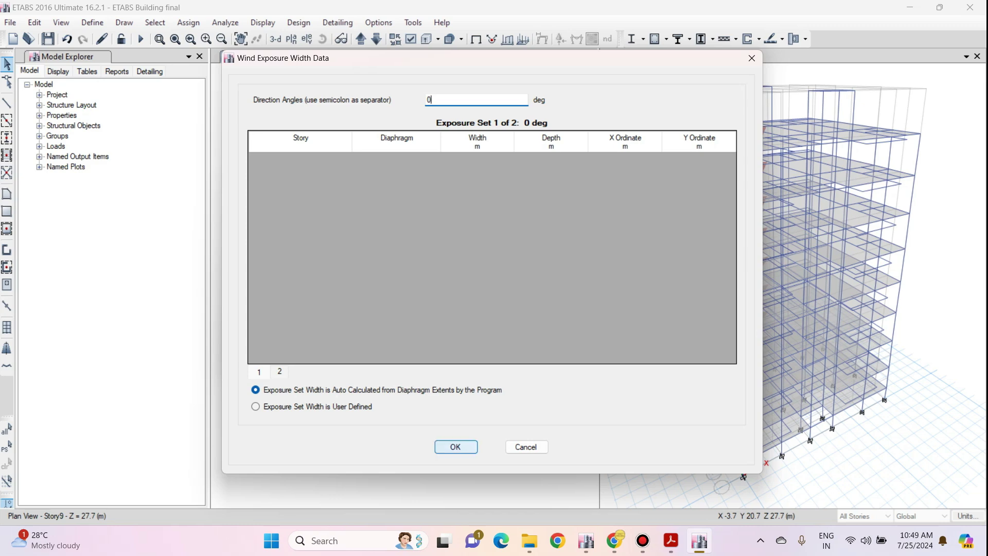
left_click(456, 447)
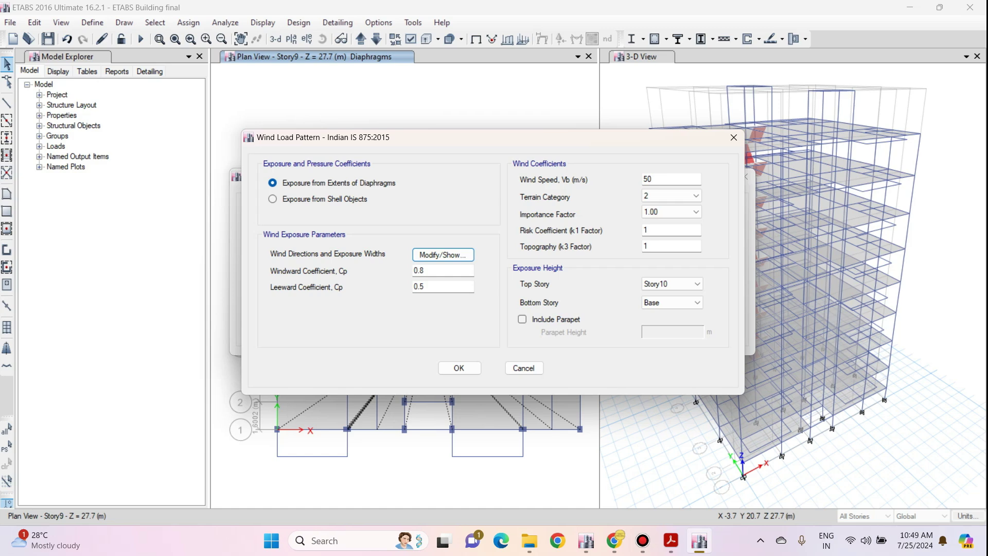
Switch to the IS 875-part-3-2015 PDF in Acrobat and look up Ahmedabad's basic wind speed in Annex A
left_click(670, 540)
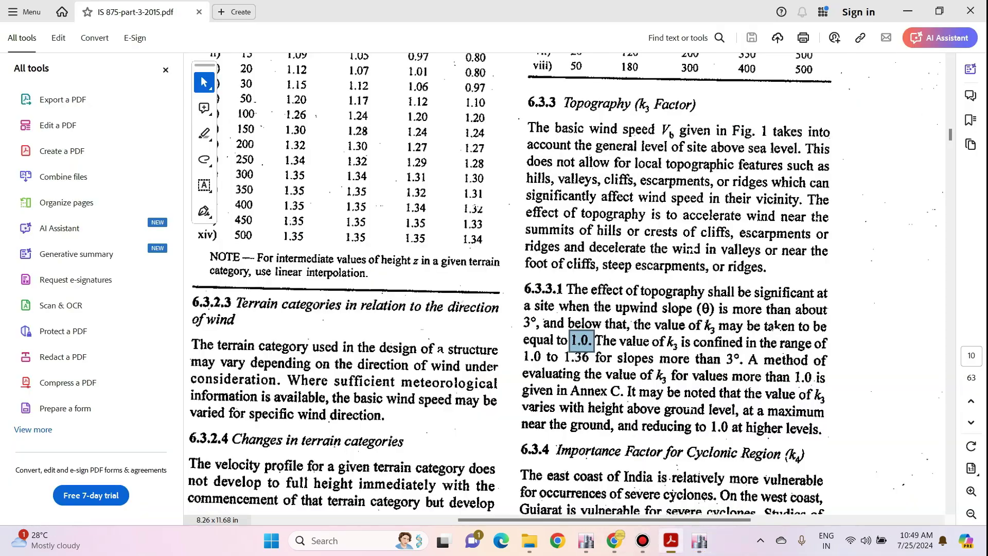
scroll(691, 248, "down", 2, "ctrl")
scroll(691, 248, "down", 12)
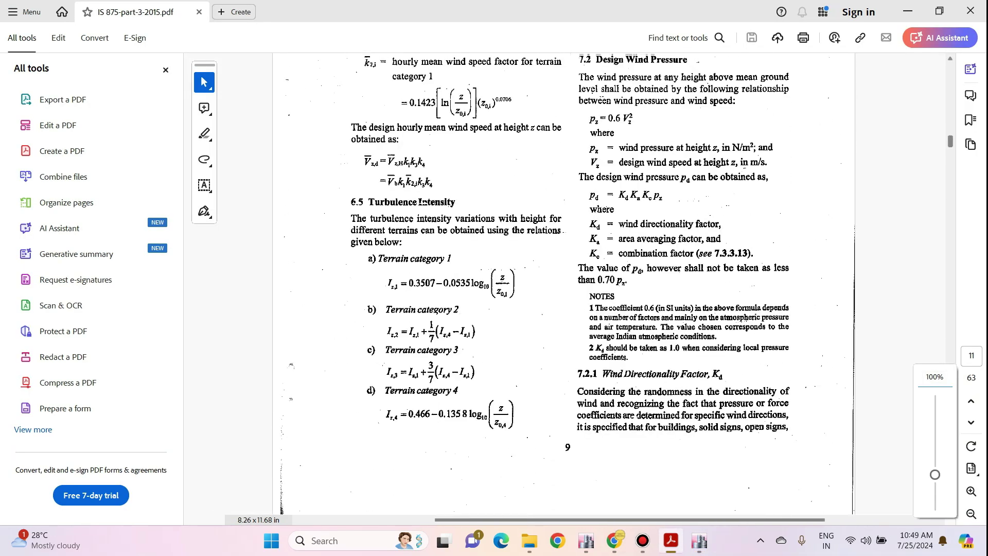
scroll(566, 283, "down", 20)
scroll(566, 283, "down", 20)
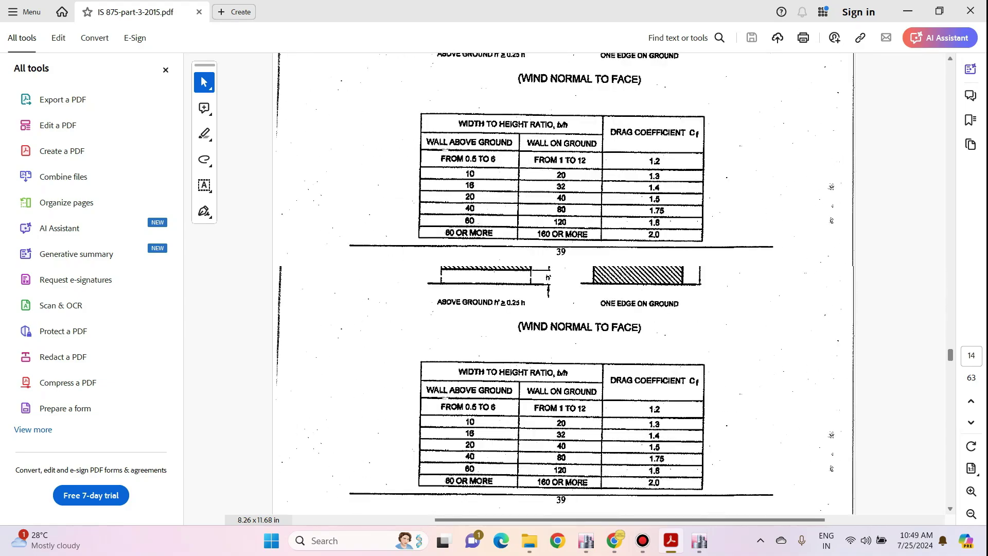
scroll(566, 282, "down", 20)
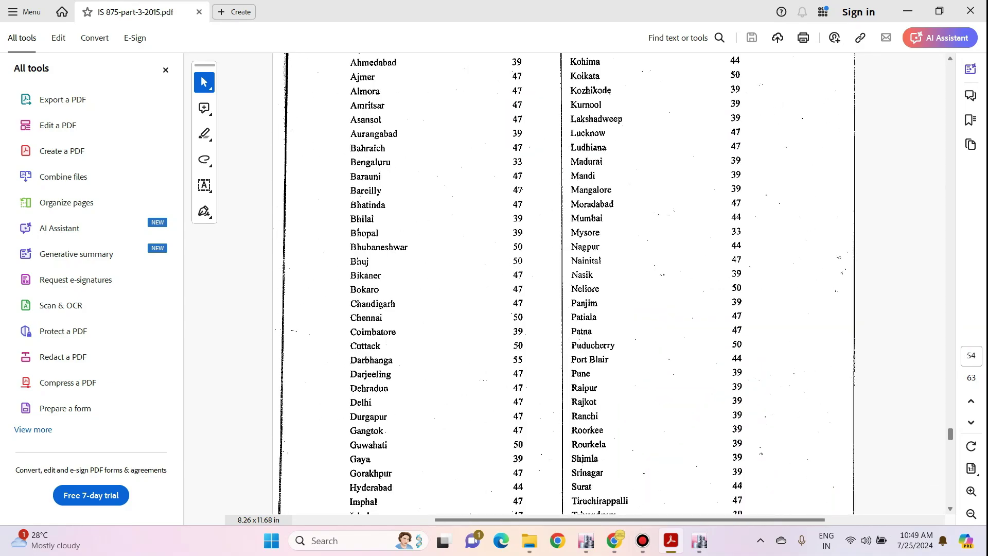
scroll(565, 283, "up", 4)
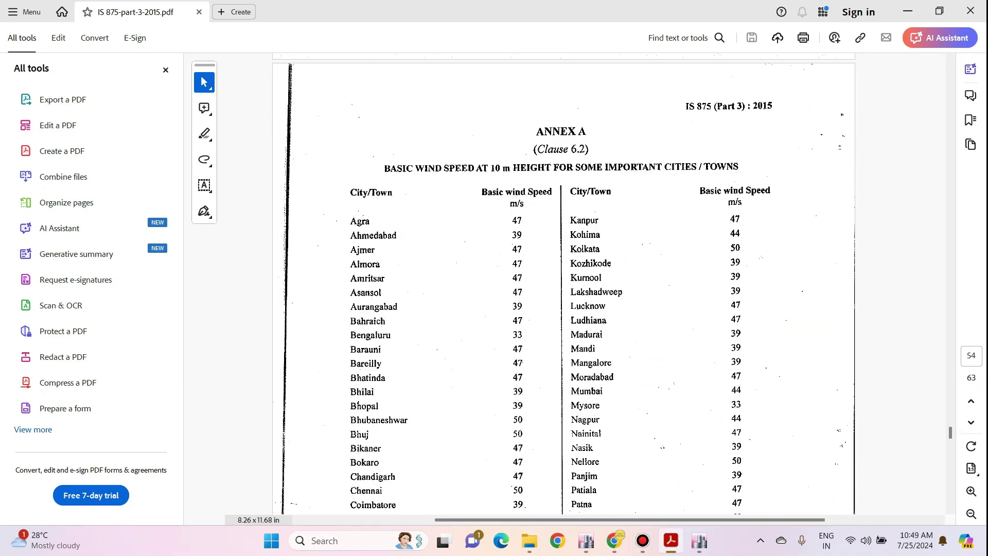
scroll(562, 223, "up", 1, "ctrl")
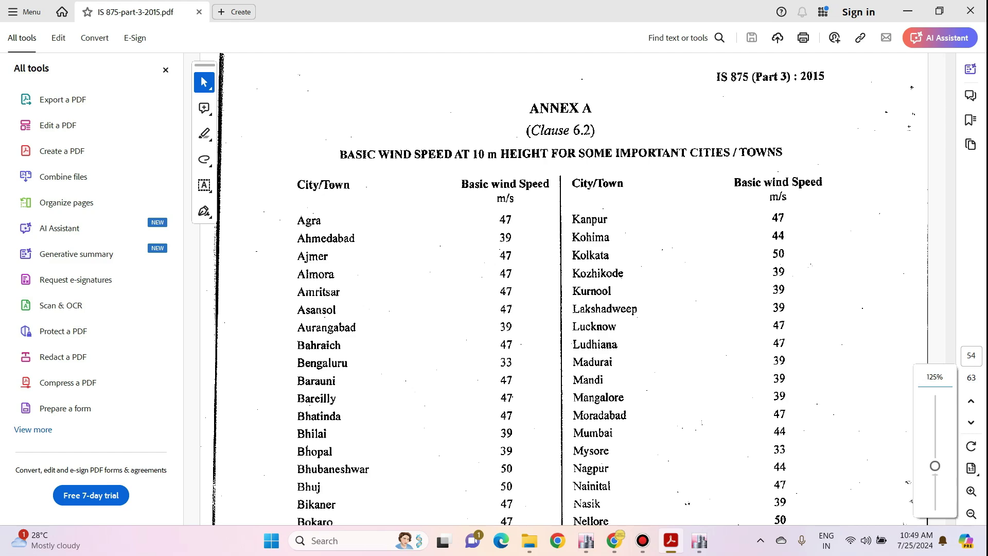
left_click_drag(288, 231, 378, 253)
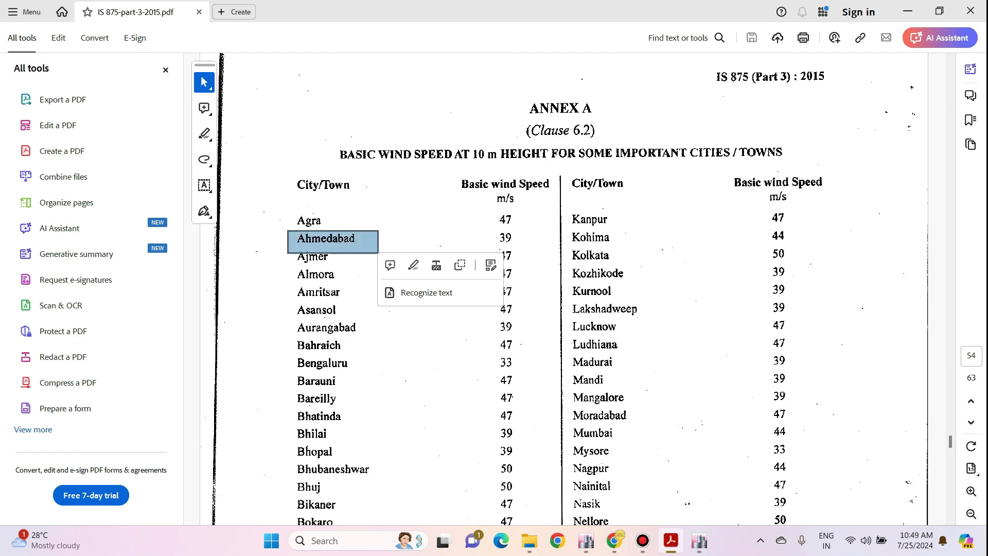
left_click_drag(491, 229, 523, 249)
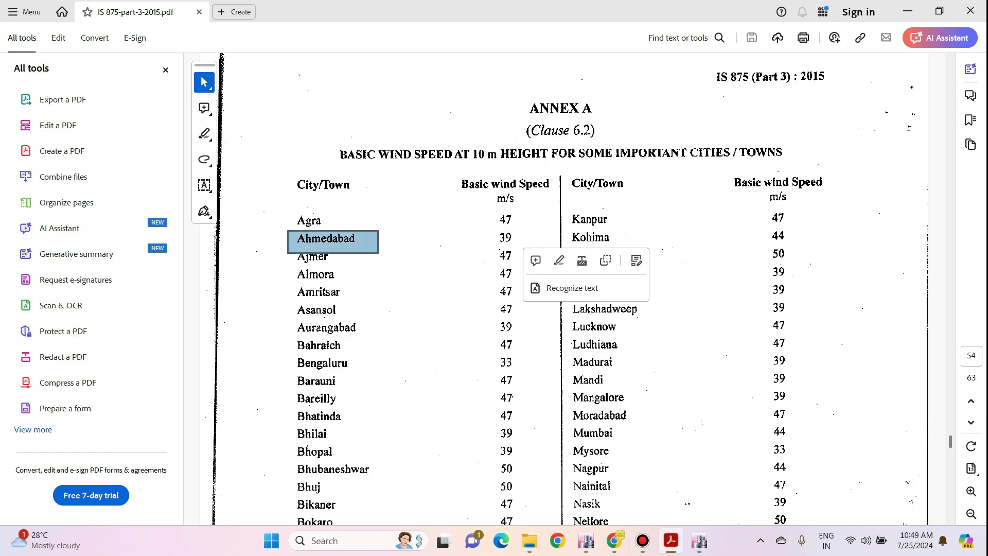
Return to ETABS and set the wind speed Vb of WINDX+ to 39 m/s
key("alt+Tab")
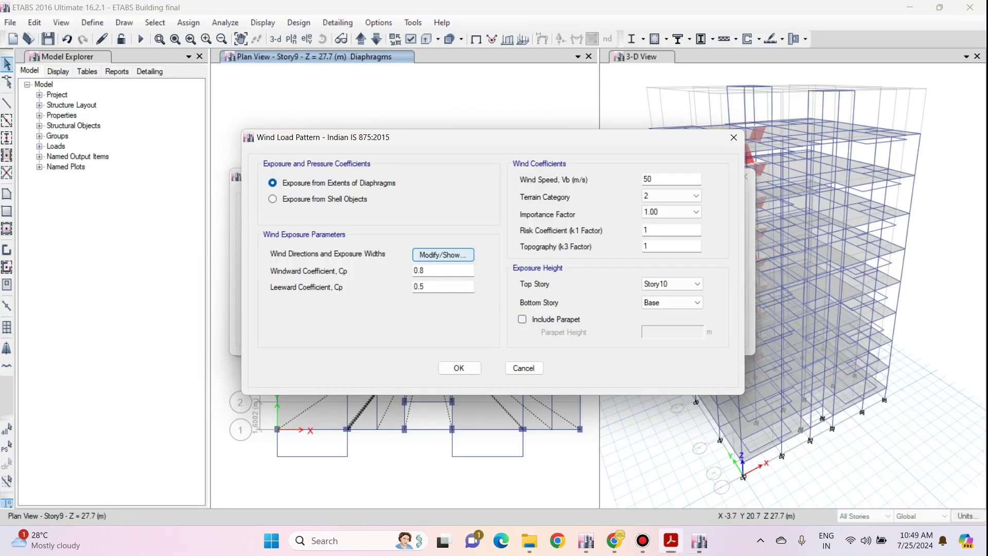
double_click(647, 178)
type("39")
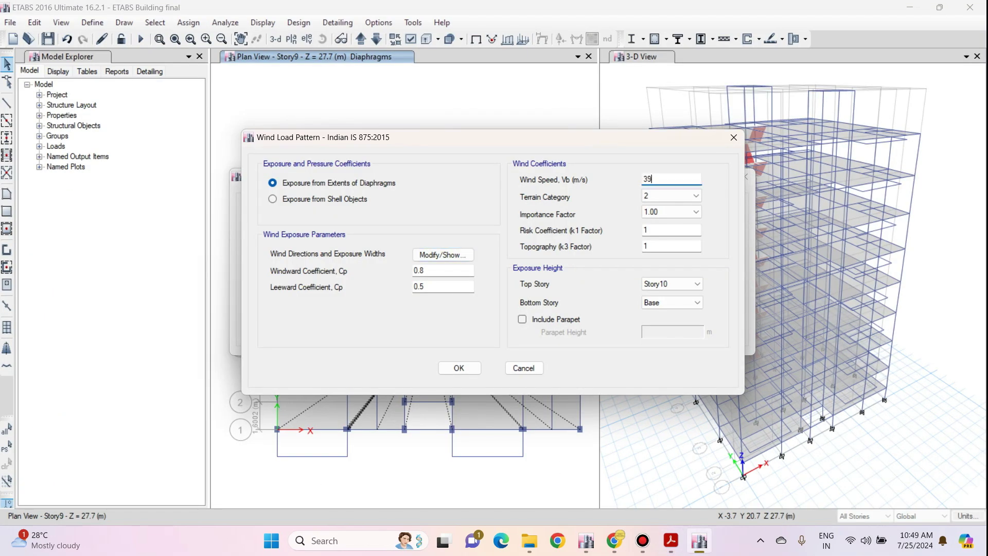
key("Tab")
Switch to the IS 875-part-3-2015 PDF and examine the terrain category definitions in clause 6.3.2.1 and the basic wind speed map
key("alt+Tab")
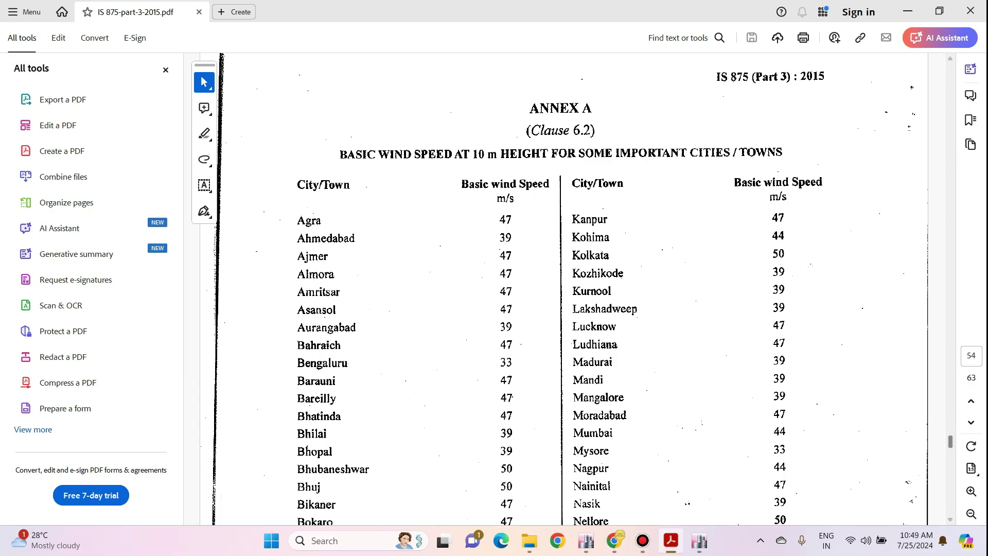
left_click_drag(950, 441, 950, 112)
scroll(565, 283, "down", 3)
scroll(564, 283, "down", 2, "ctrl")
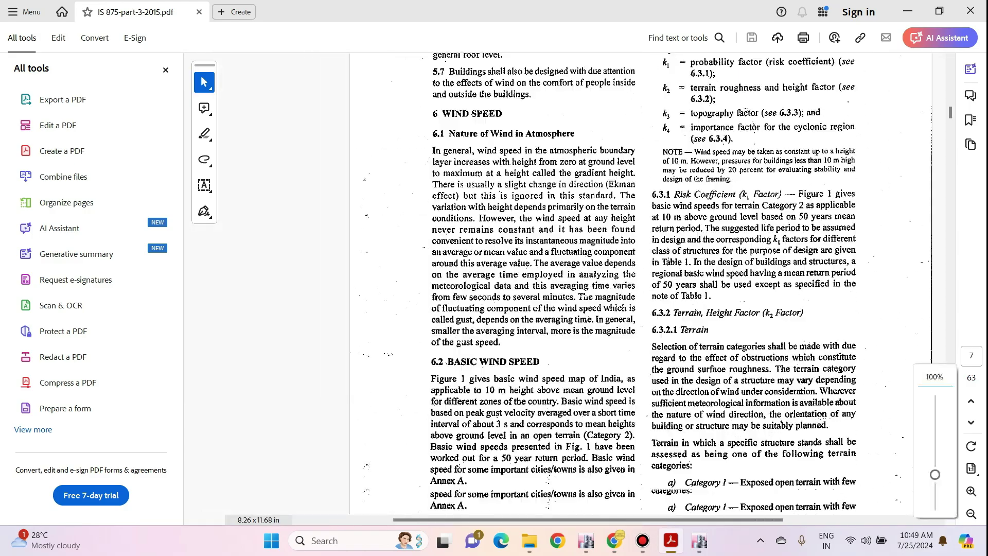
scroll(564, 283, "down", 2)
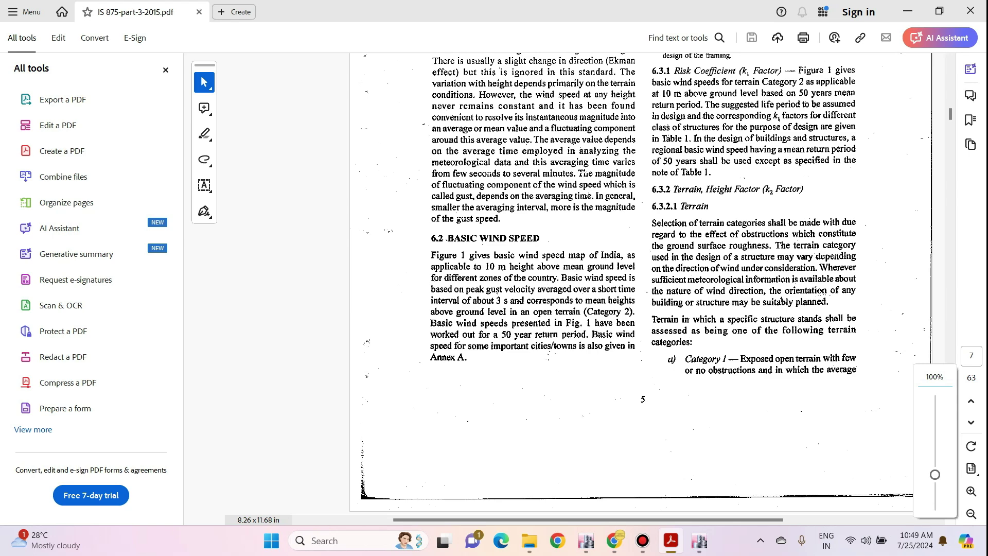
scroll(643, 283, "up", 1, "ctrl")
scroll(771, 388, "up", 1, "ctrl")
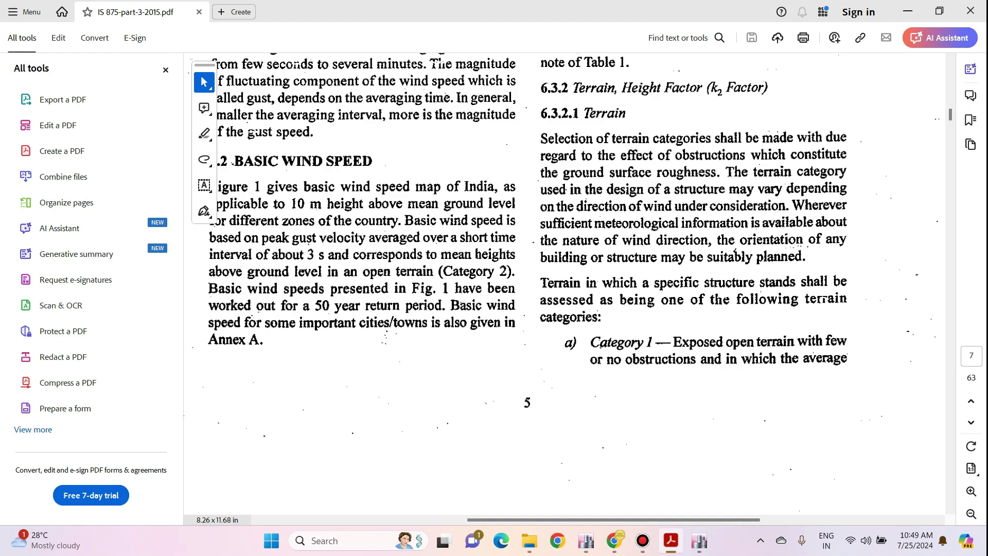
scroll(643, 283, "down", 2, "ctrl")
scroll(643, 283, "down", 5)
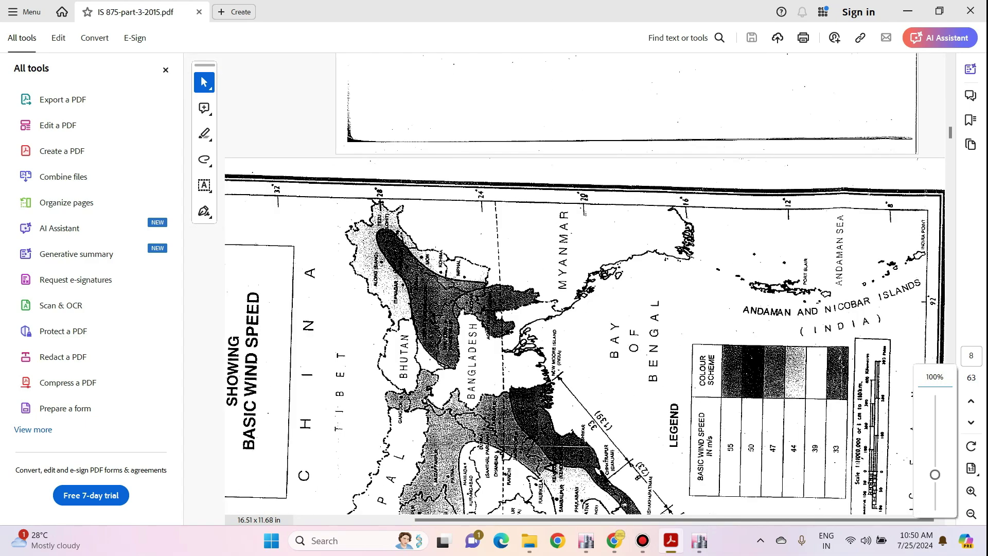
scroll(581, 288, "down", 1, "ctrl")
scroll(854, 371, "up", 2, "ctrl")
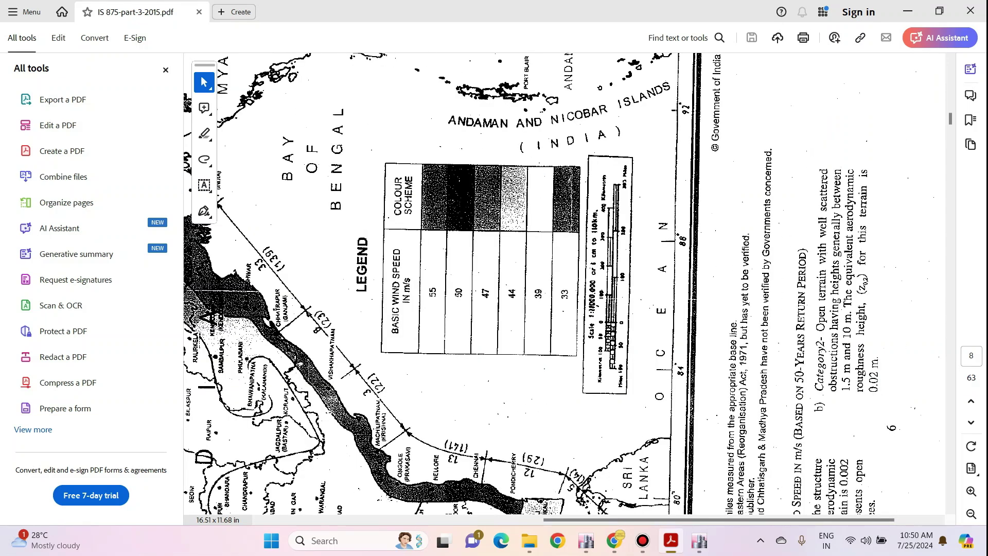
scroll(595, 262, "down", 2, "ctrl")
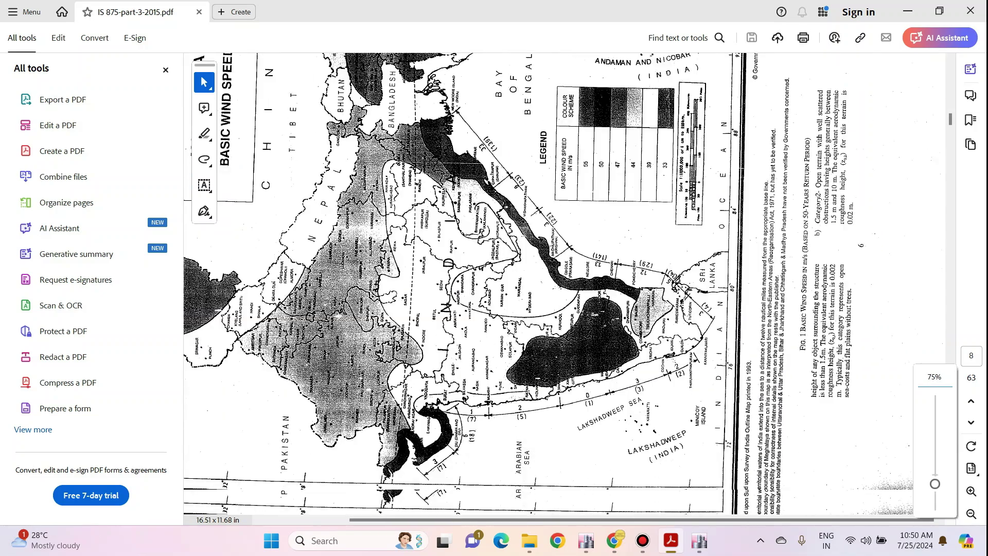
scroll(595, 262, "down", 5)
key("ctrl+plus")
key("ctrl+plus")
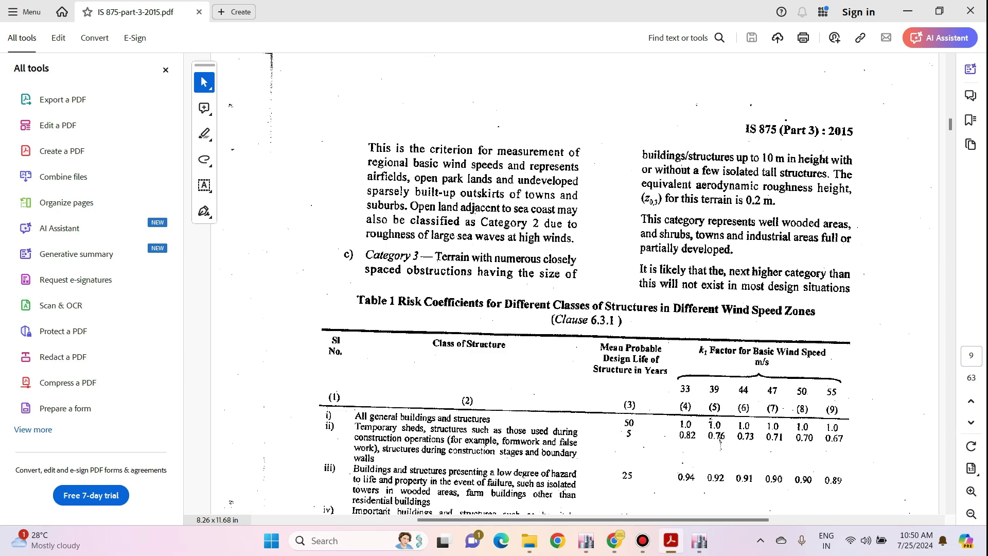
Return to ETABS and set the terrain category of WINDX+ to 3
key("alt+Tab")
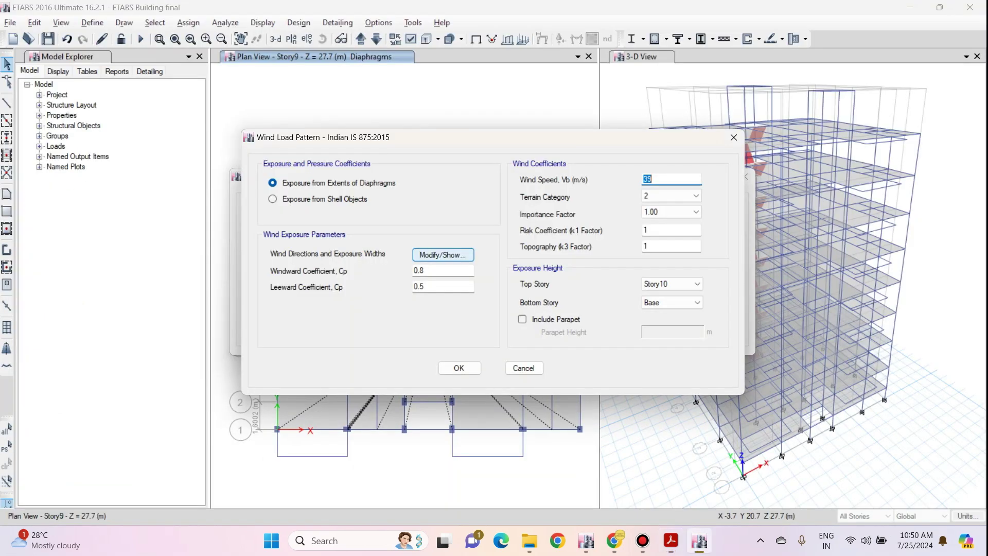
left_click(671, 196)
key("Down")
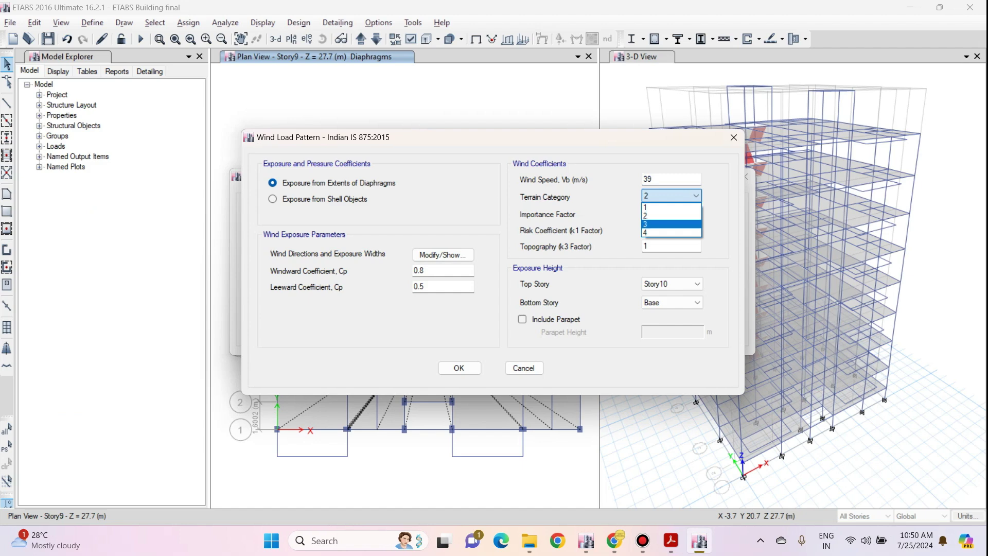
key("Return")
key("Tab")
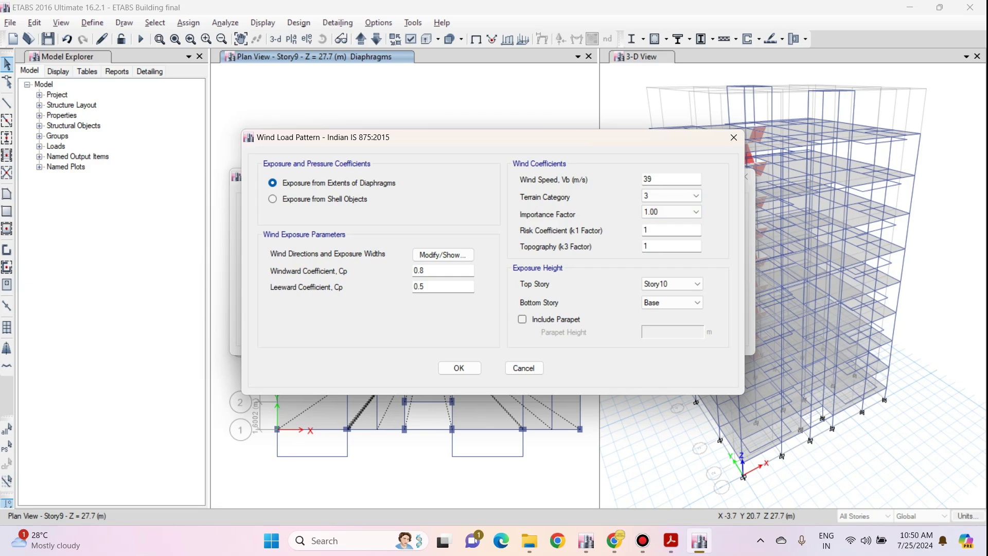
Switch to the IS 875 PDF and examine the design wind speed factors and clause 6.3.1 on the risk coefficient k1
key("alt+Tab")
scroll(569, 288, "down", 2, "ctrl")
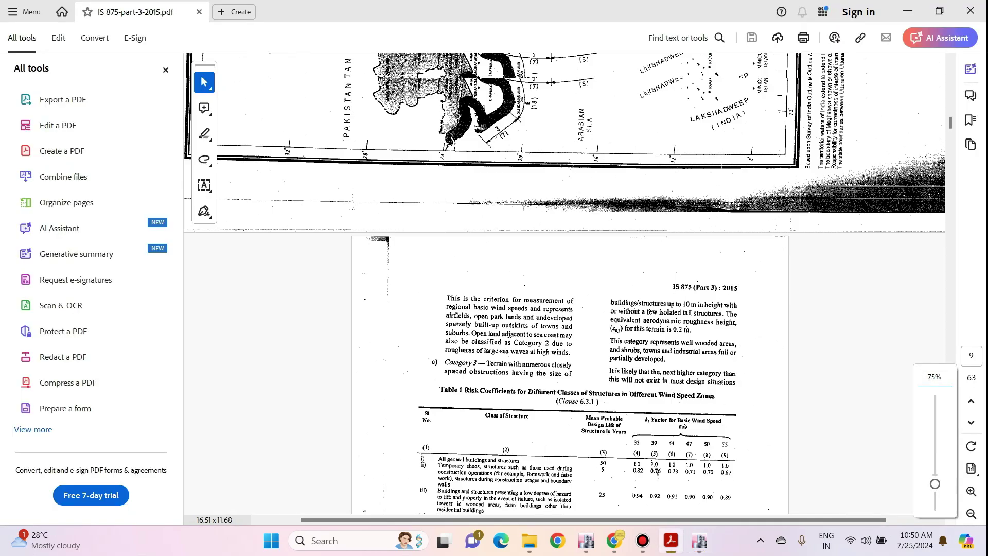
scroll(569, 288, "up", 4)
scroll(547, 283, "up", 10)
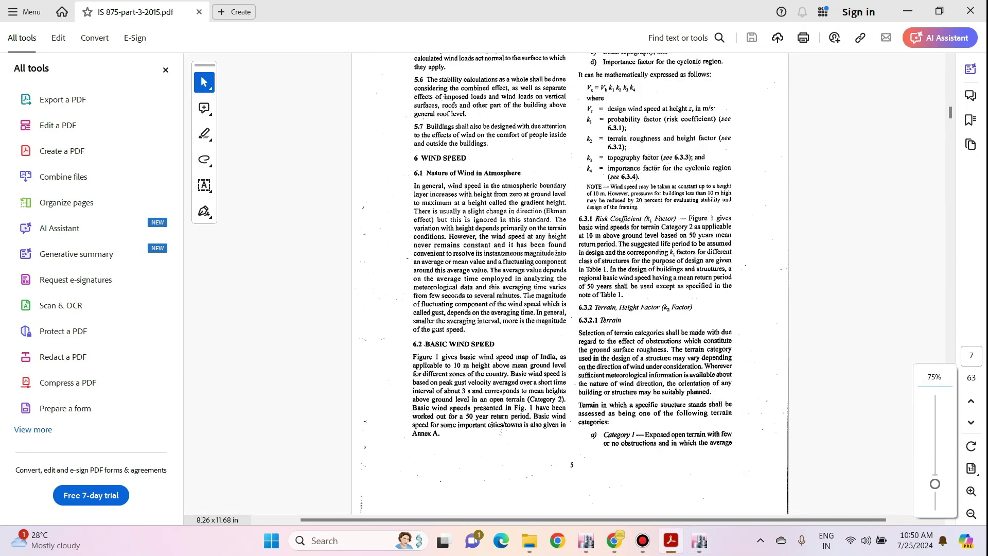
scroll(681, 220, "up", 2, "ctrl")
scroll(719, 242, "up", 1, "ctrl")
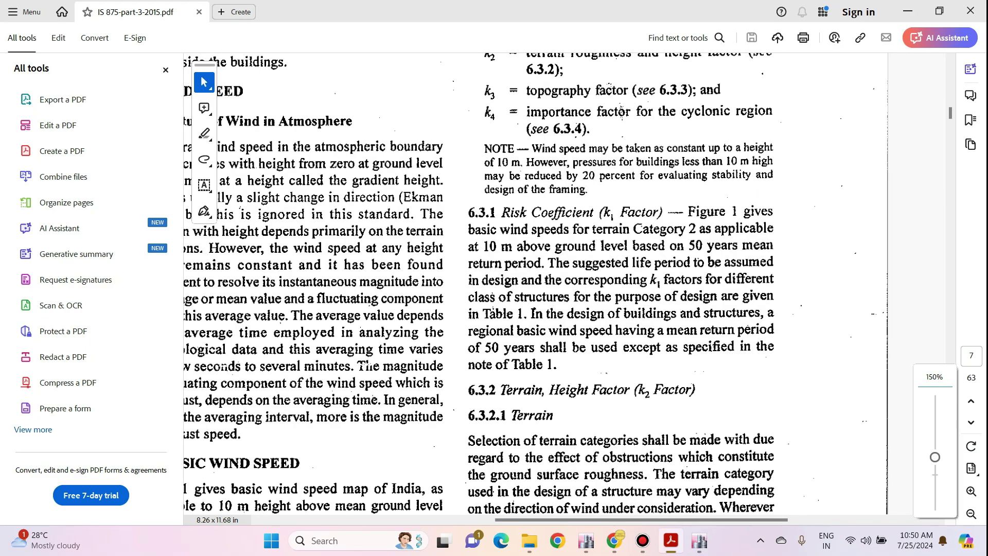
scroll(538, 283, "down", 2, "ctrl")
scroll(538, 283, "down", 8)
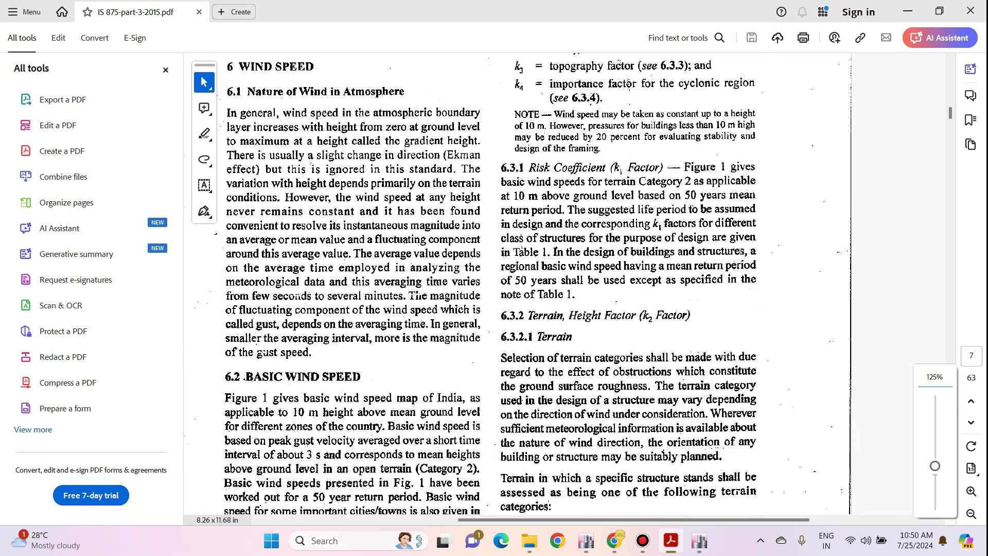
Look up k1 in Table 1 for general buildings with a 50-year life at 39 m/s, then return to the k1 value in ETABS
scroll(538, 283, "down", 10)
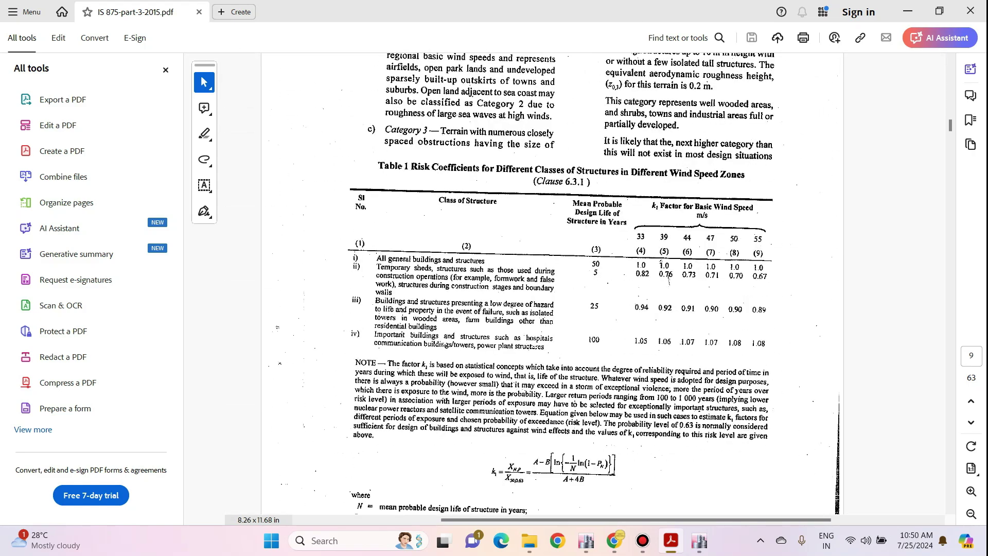
scroll(626, 266, "up", 3, "ctrl")
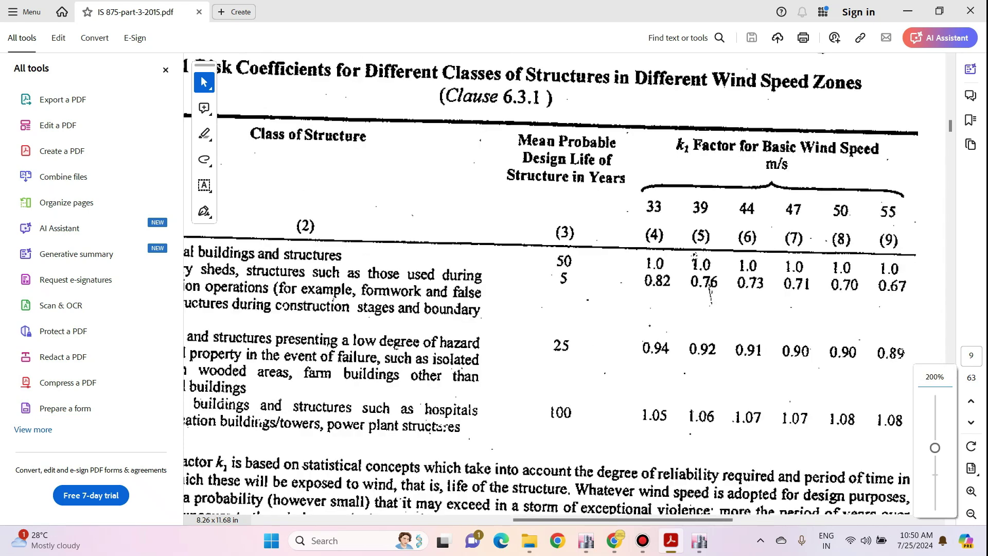
left_click_drag(555, 250, 577, 272)
scroll(519, 303, "down", 3, "ctrl")
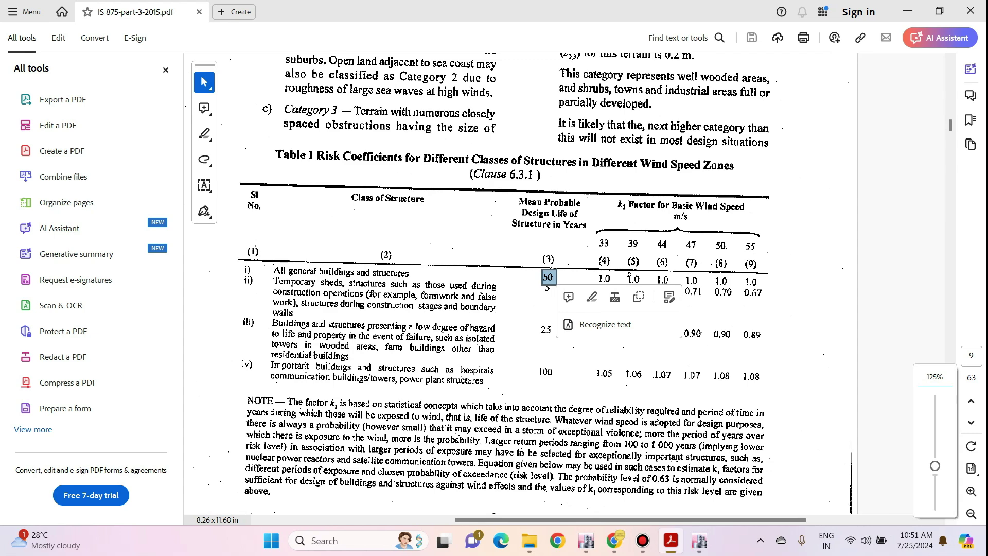
left_click_drag(626, 237, 644, 249)
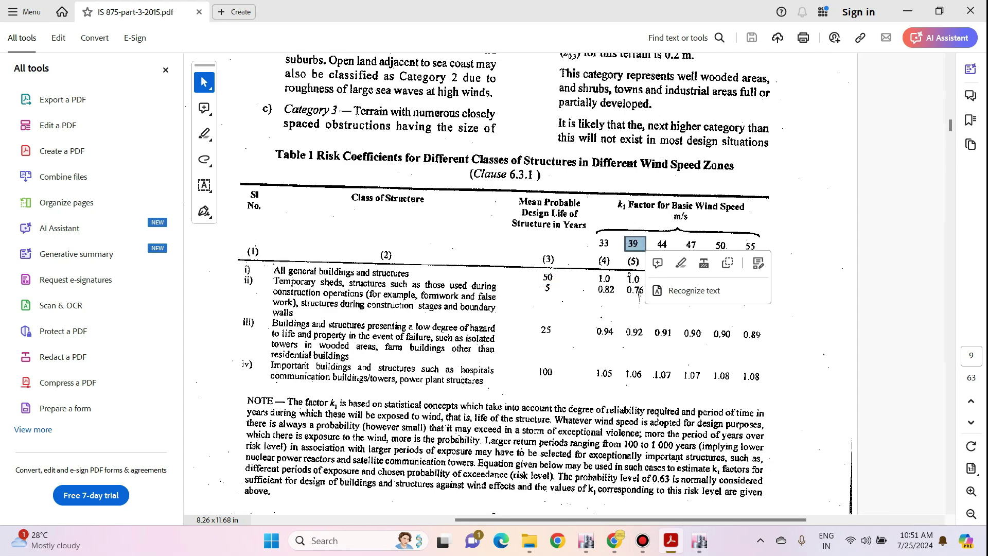
scroll(639, 297, "up", 1, "ctrl")
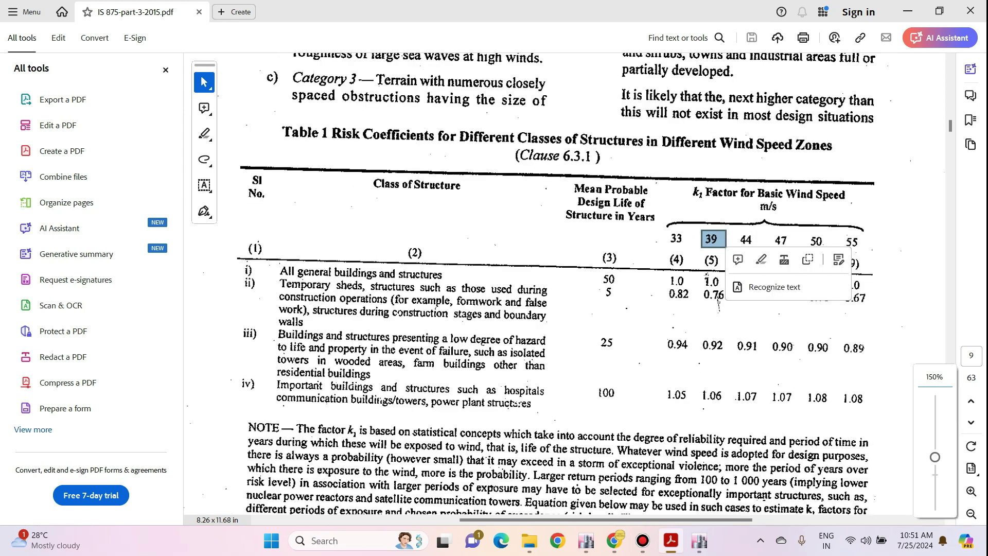
left_click_drag(241, 260, 465, 280)
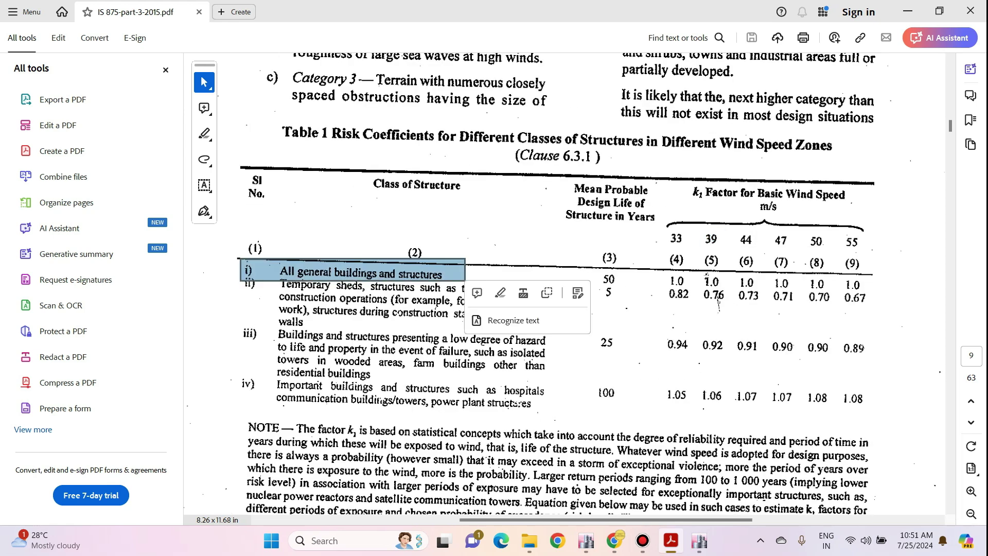
left_click(601, 276)
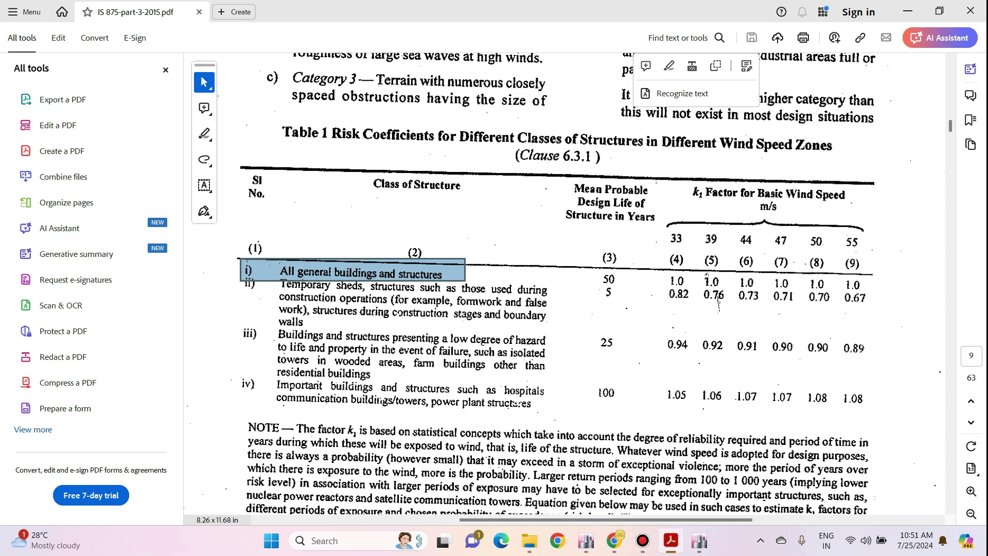
left_click_drag(600, 276, 632, 287)
left_click_drag(704, 234, 724, 286)
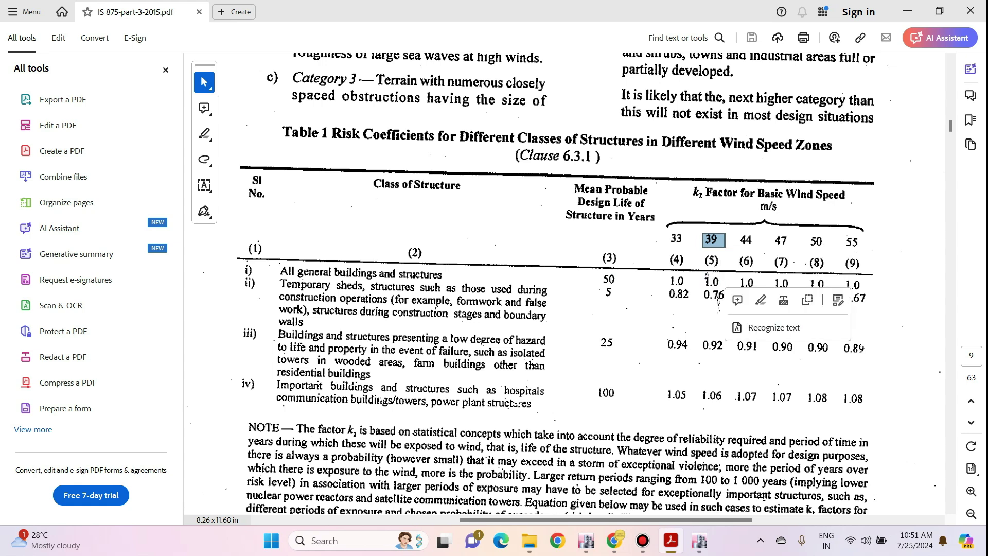
key("alt+Tab")
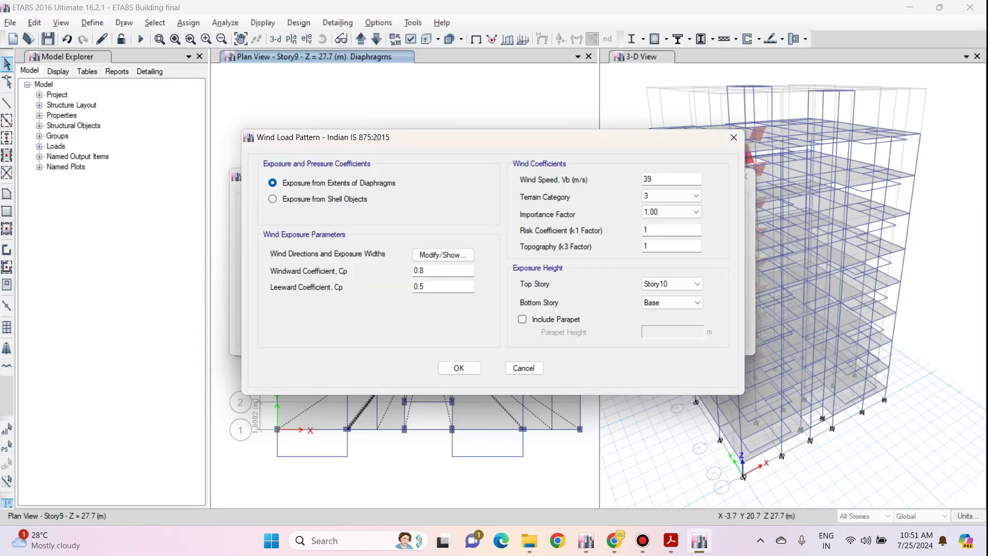
double_click(645, 230)
Switch to the IS 875 PDF and look up the topography factor k3 for slopes below 3° in clause 6.3.3.1
key("alt+Tab")
scroll(718, 180, "down", 4, "ctrl")
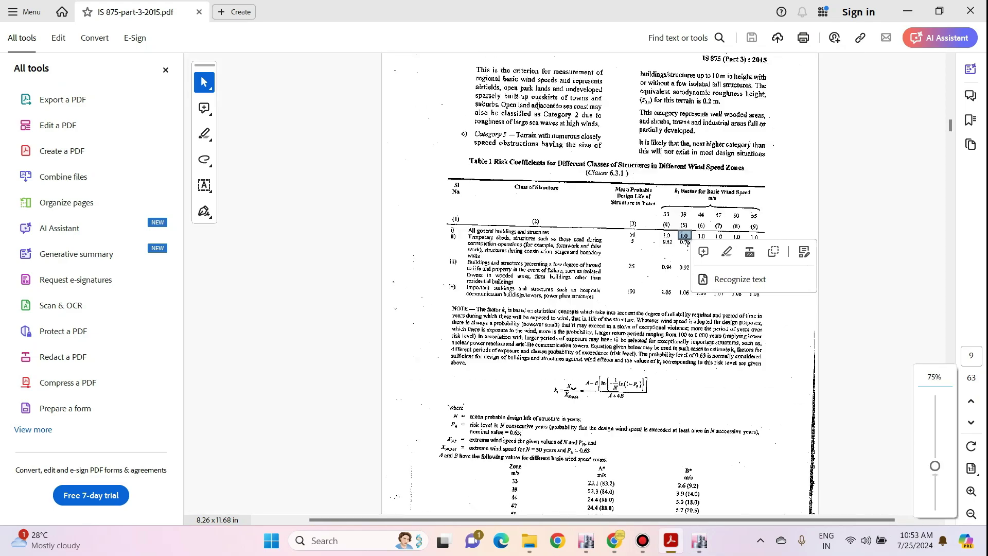
scroll(718, 180, "down", 7)
scroll(582, 349, "up", 5, "ctrl")
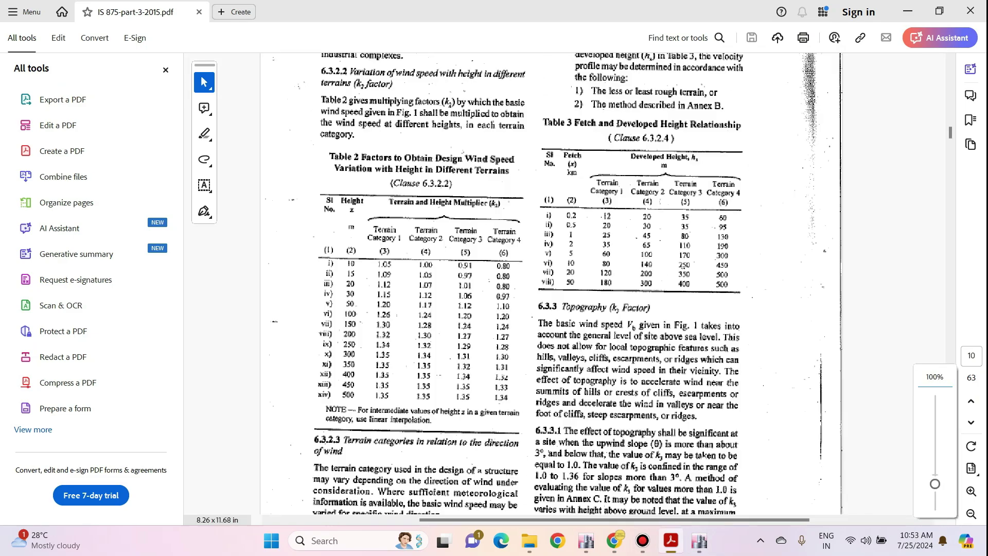
scroll(582, 349, "down", 1)
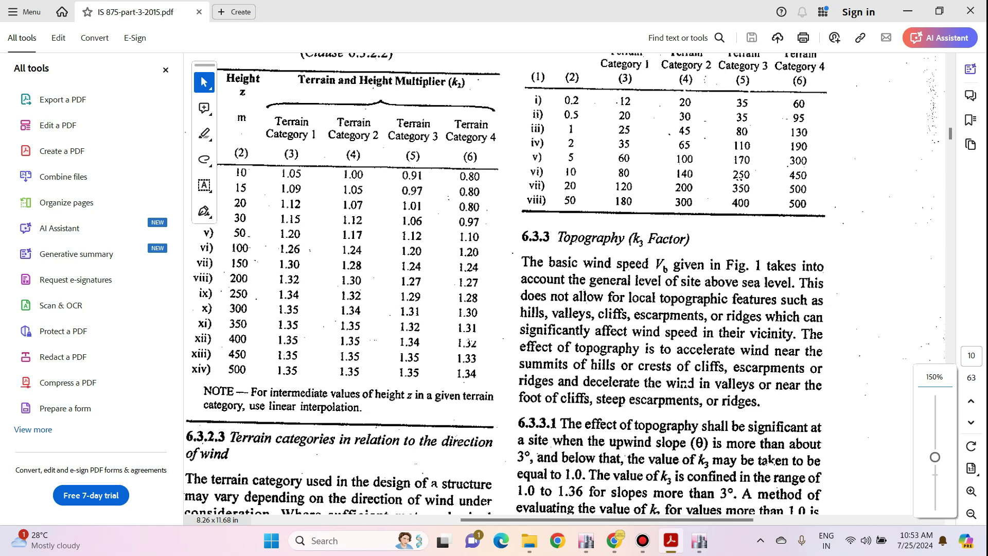
scroll(562, 283, "down", 3)
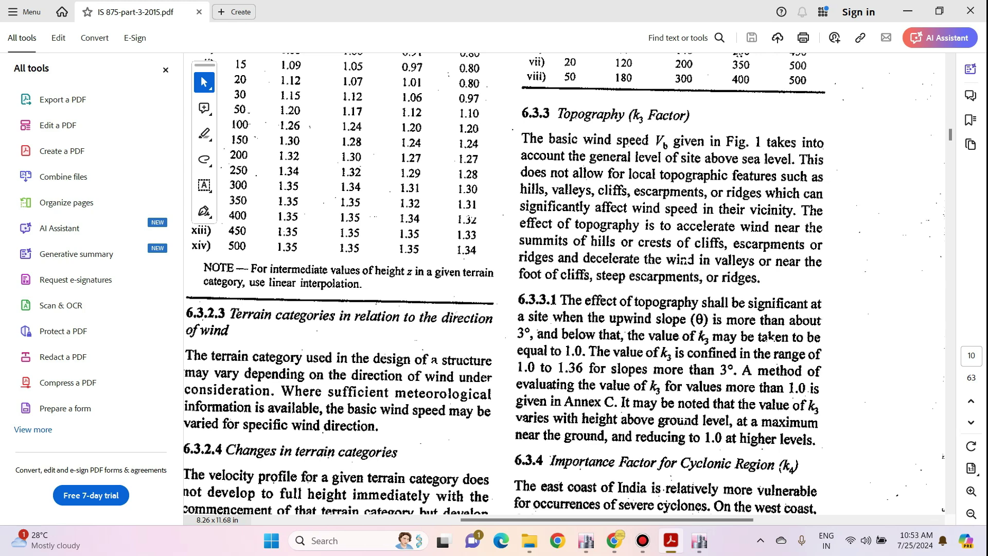
left_click_drag(566, 350, 589, 351)
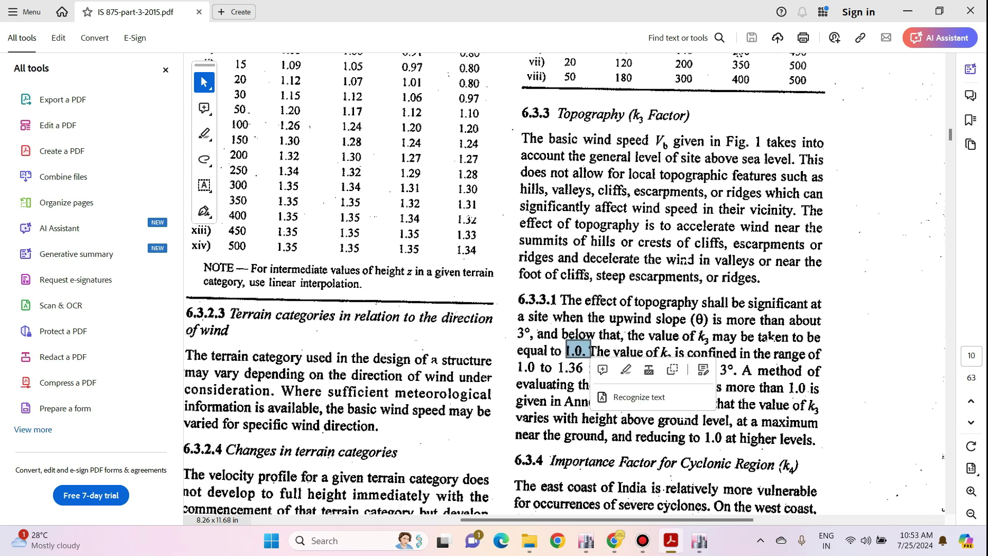
Return to ETABS and set the topography factor k3 of WINDX+ to 1
key("alt+Tab")
key("Tab")
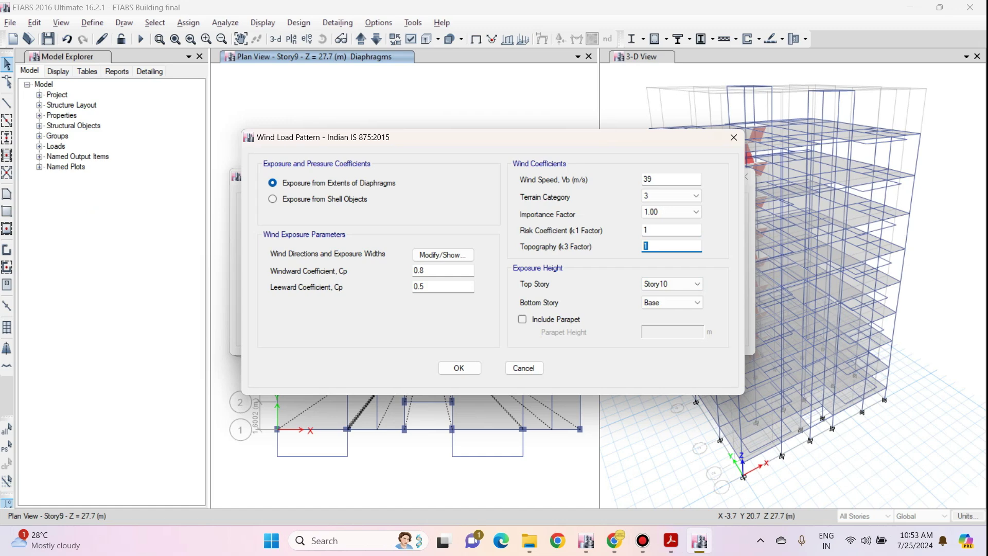
type("1")
Keep Story10 as the top story of the WINDX+ exposure height, set the bottom story to Story1, and accept the wind load parameters
left_click(671, 283)
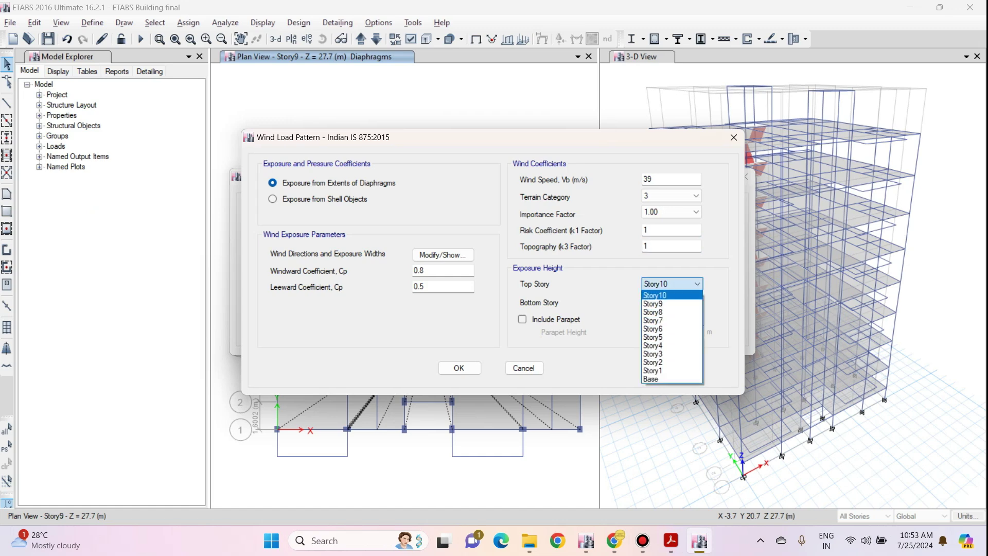
left_click(671, 283)
key("Tab")
key("alt+Down")
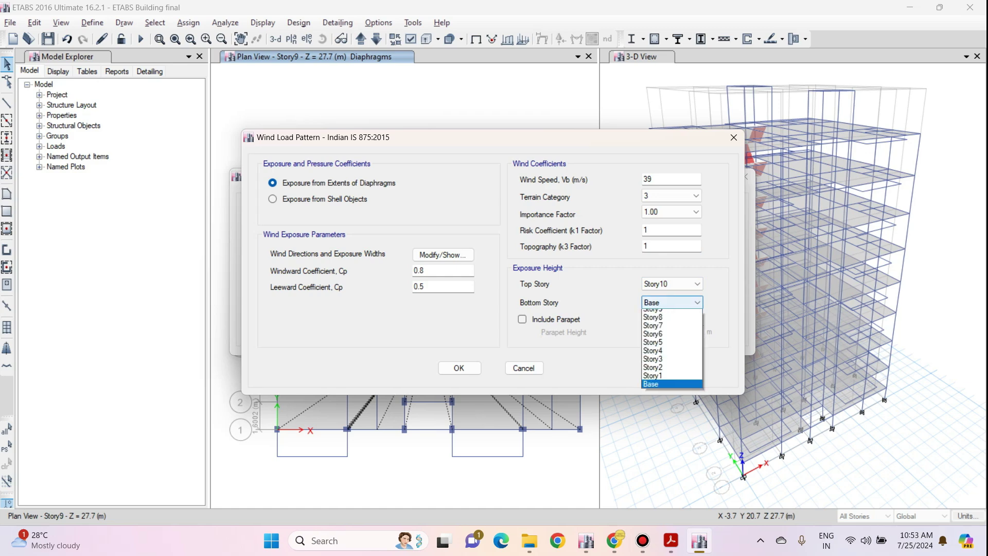
key("Up")
key("Down")
key("Up")
key("Return")
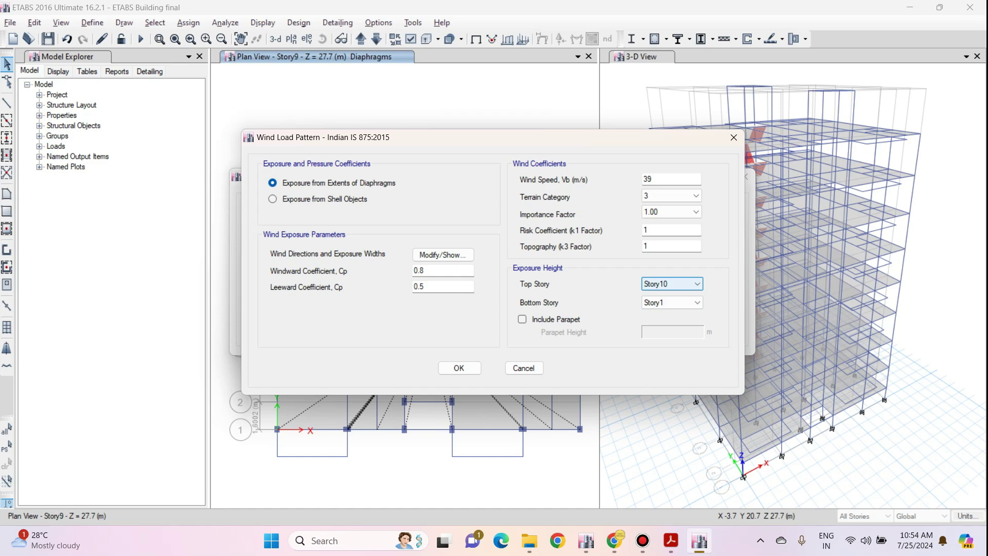
key("Return")
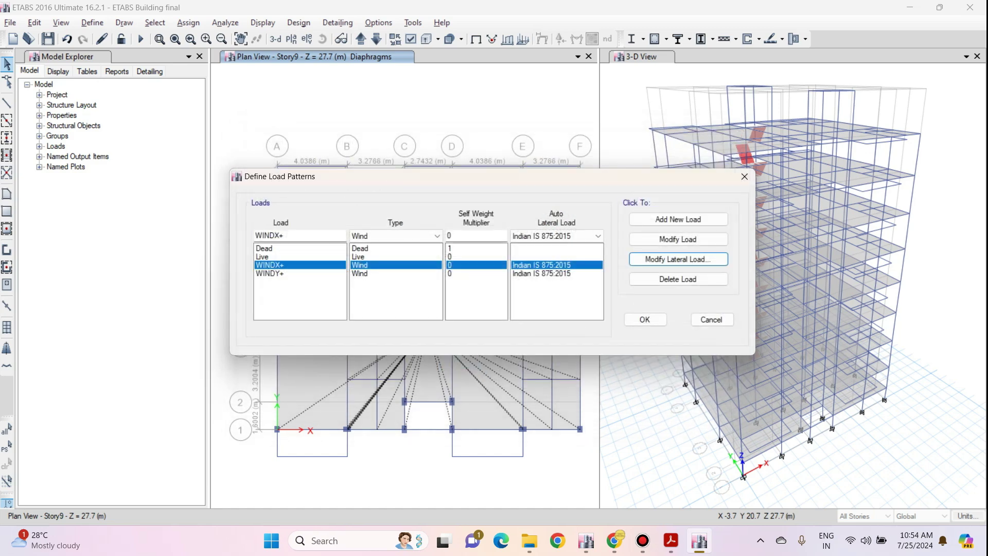
Set the wind direction angle of load pattern WINDY+ to 90 degrees in its exposure width data
left_click(300, 273)
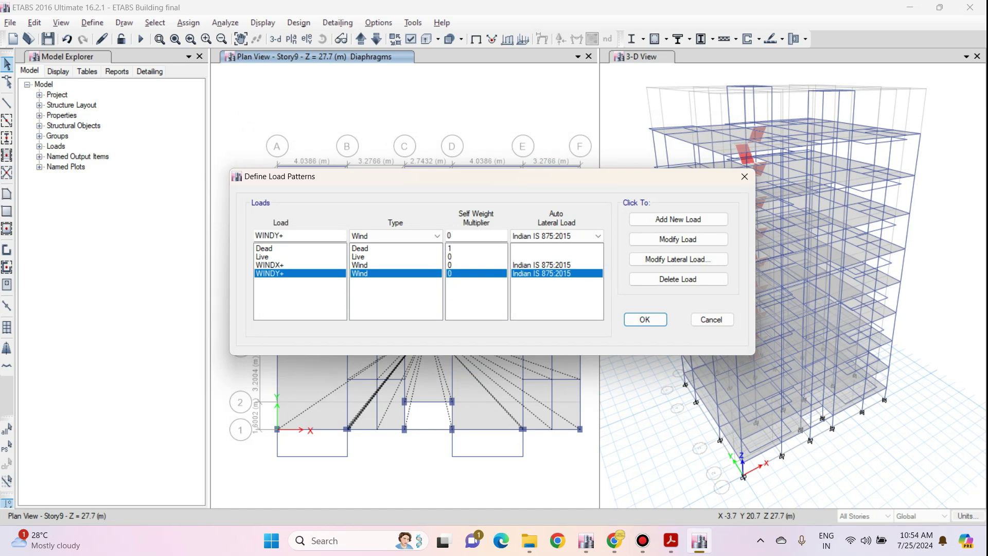
left_click(678, 259)
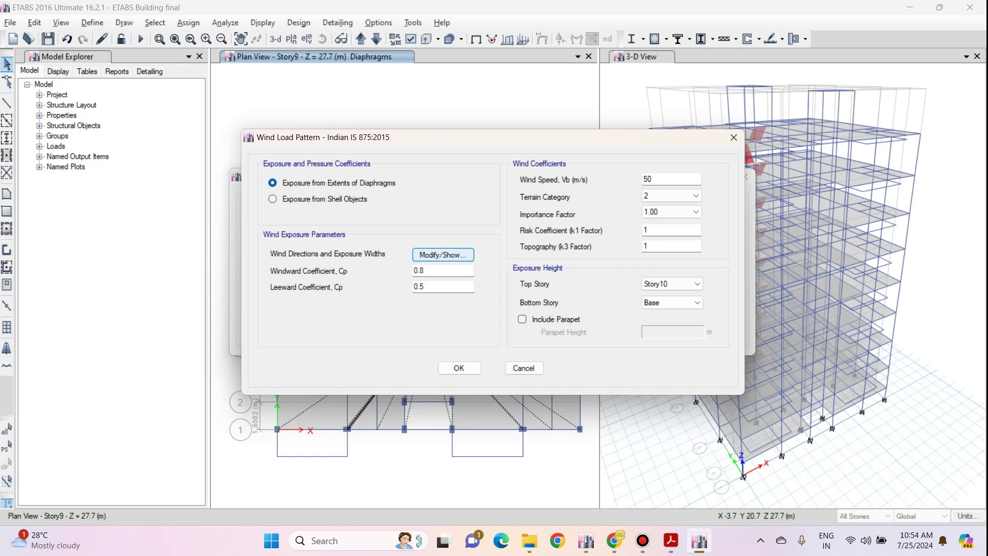
left_click(442, 255)
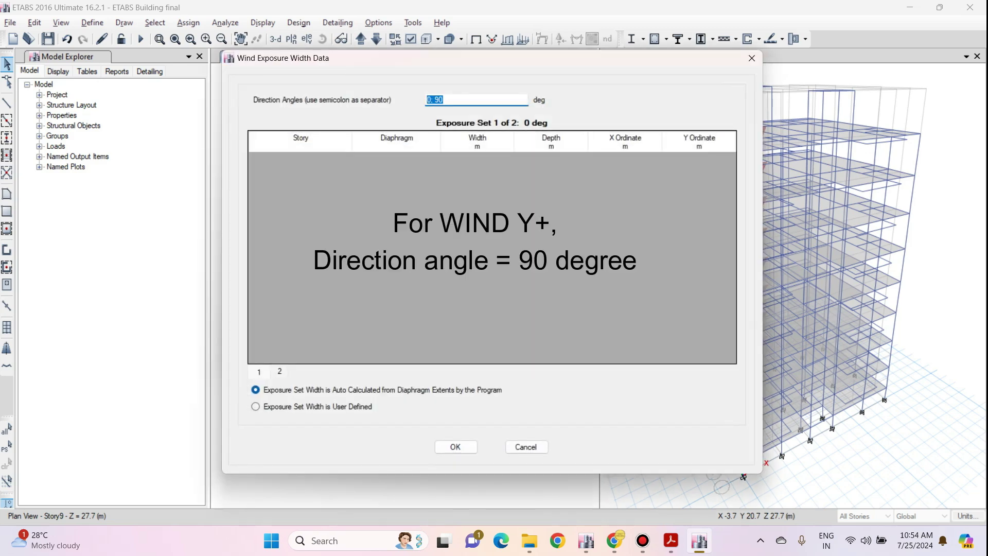
type("90")
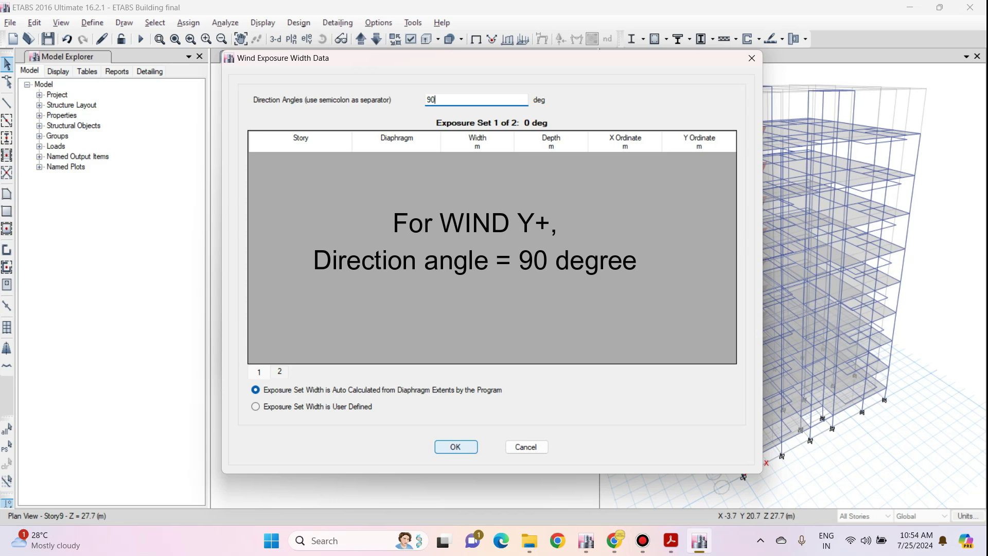
left_click(456, 446)
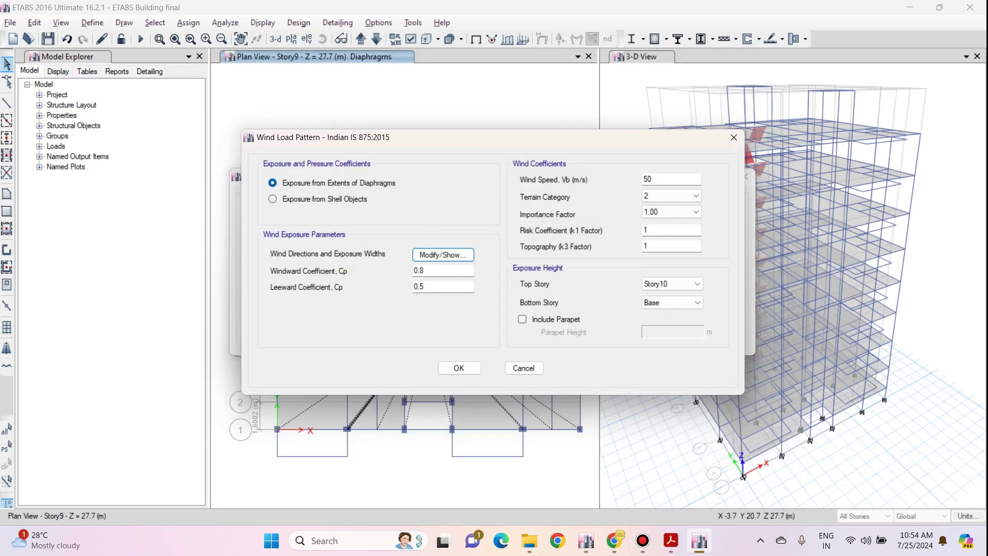
Set the WINDY+ wind speed Vb to 39 m/s and its terrain category to 3
key("Tab")
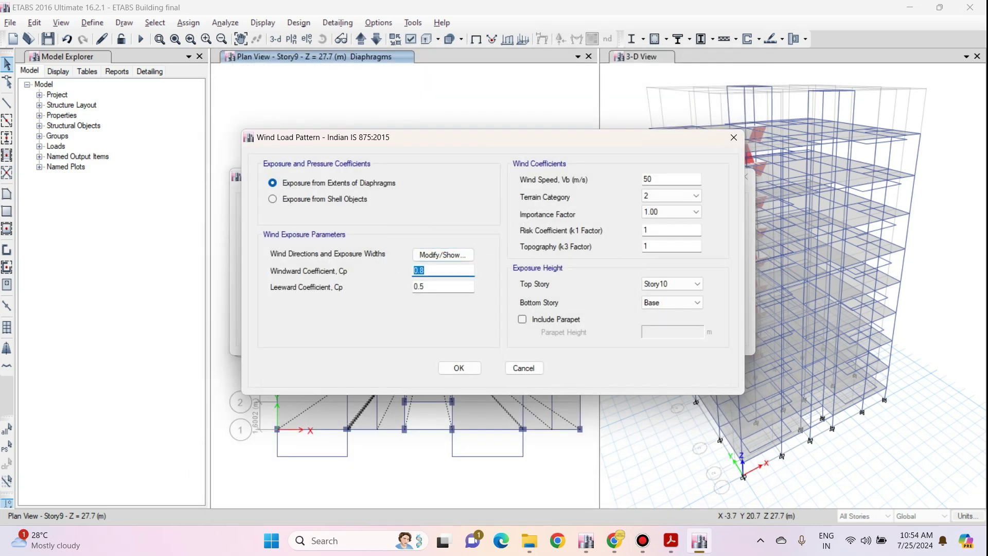
key("Tab")
key("Tab")
type("39")
left_click(671, 195)
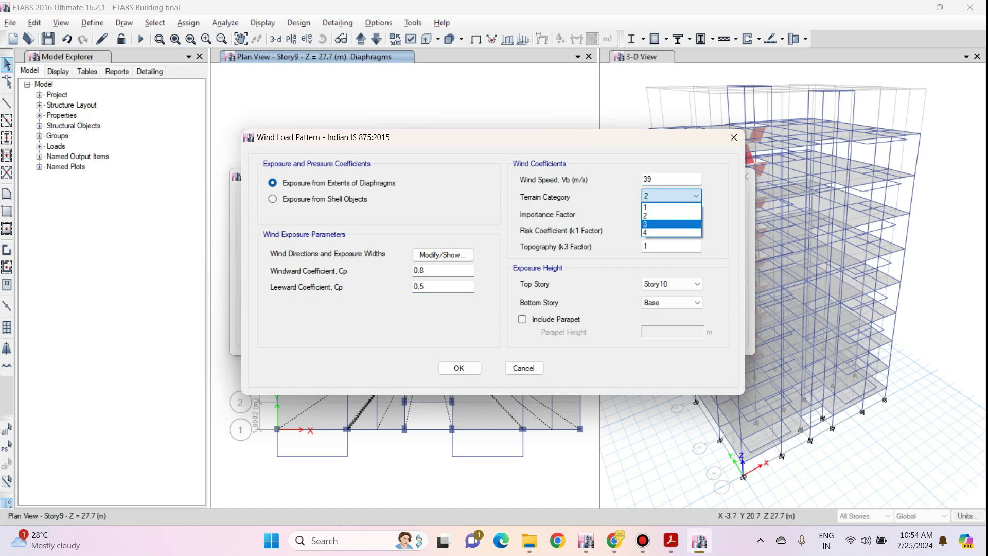
left_click(671, 223)
key("Tab")
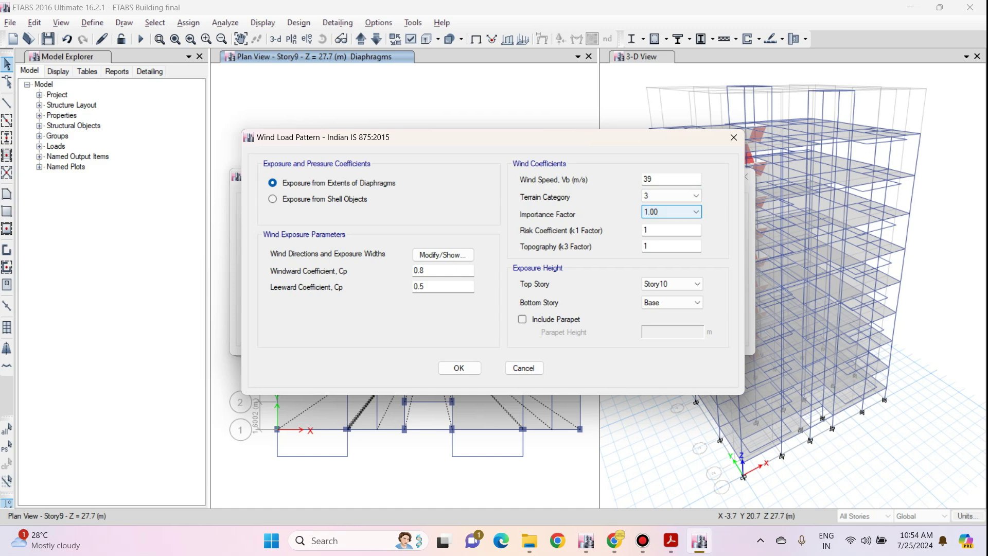
Set the bottom story of the WINDY+ exposure height to Story1
key("Tab")
key("Tab")
key("Tab")
key("Tab")
key("alt+Down")
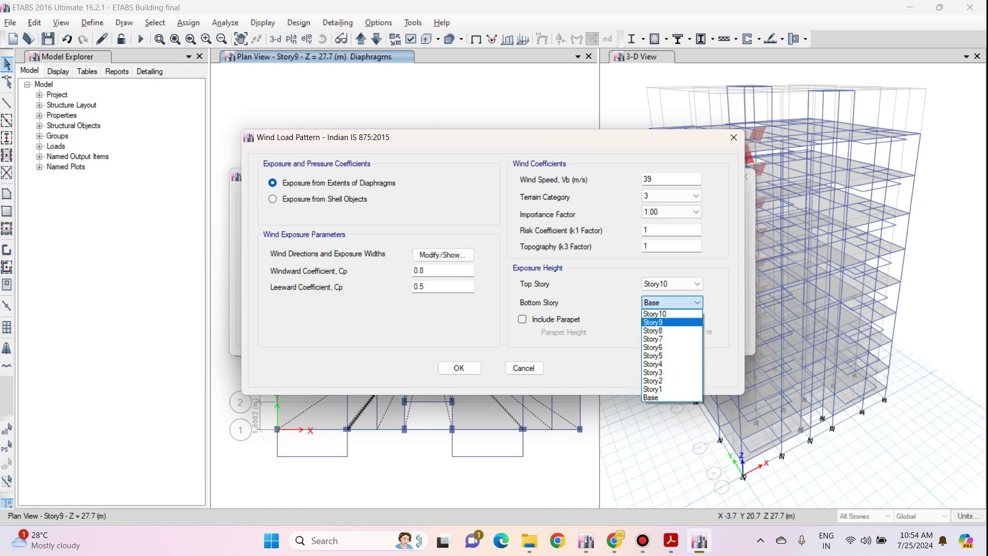
key("Up")
key("Up")
key("Return")
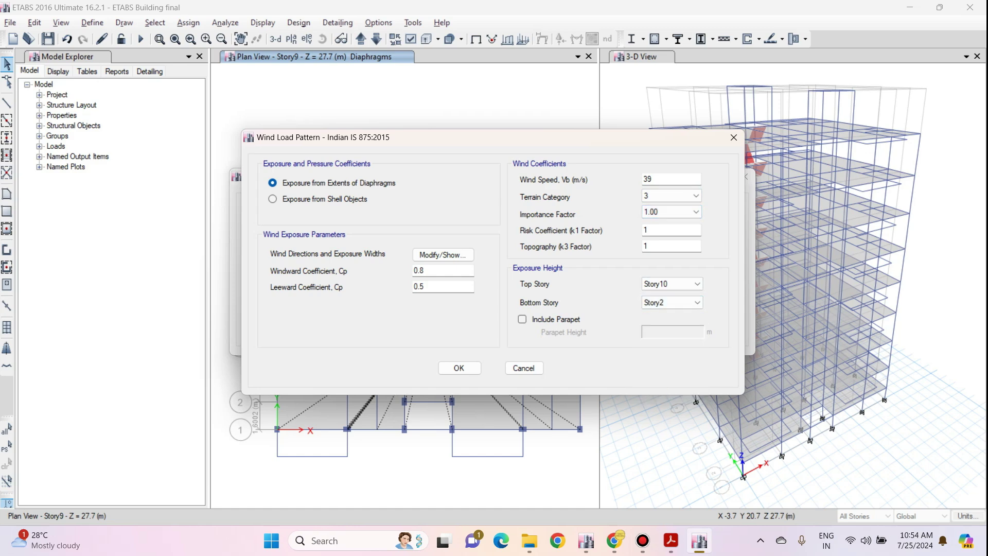
left_click(671, 302)
left_click(671, 379)
scroll(671, 302, "down", 2)
scroll(671, 302, "up", 1)
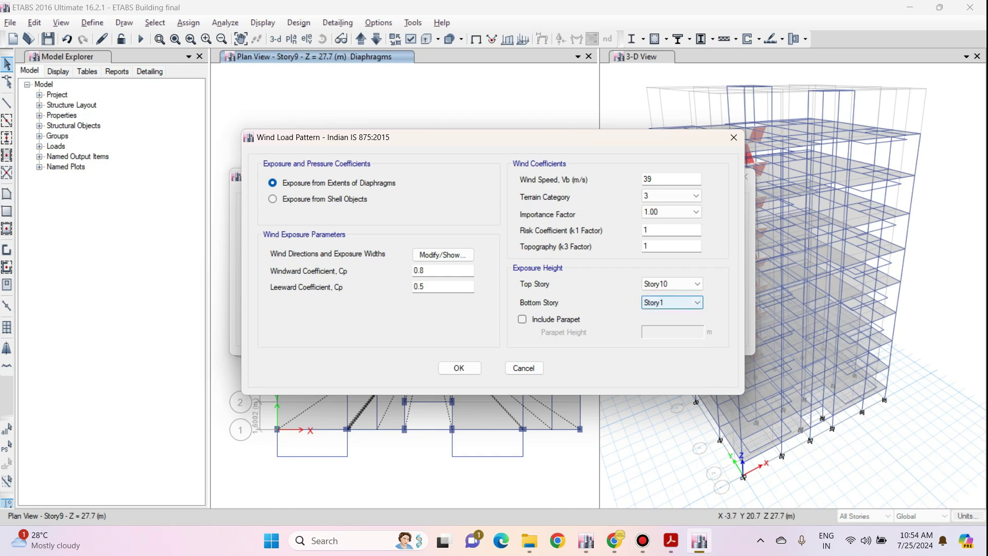
Accept the WINDY+ wind load parameters and confirm the load pattern definitions
key("Tab")
key("Tab")
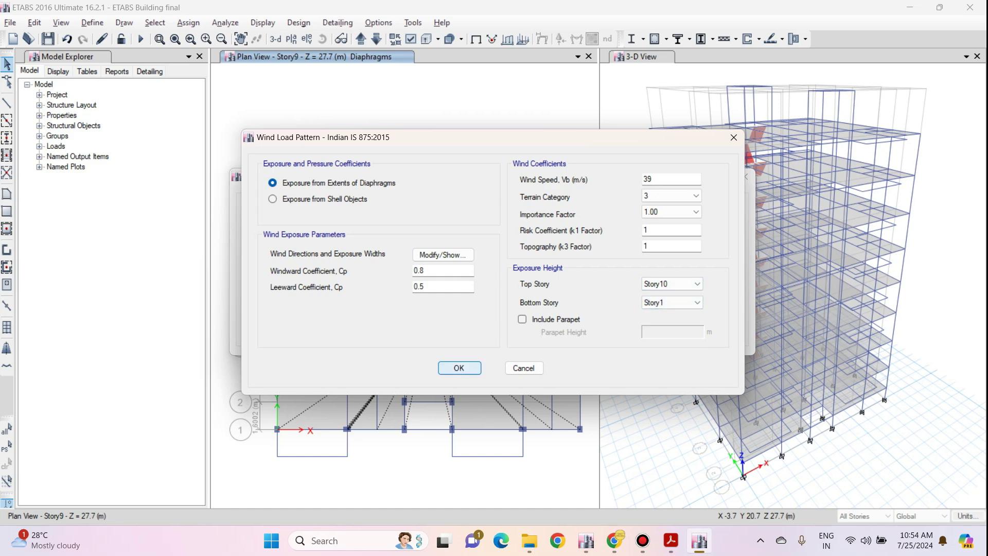
key("Return")
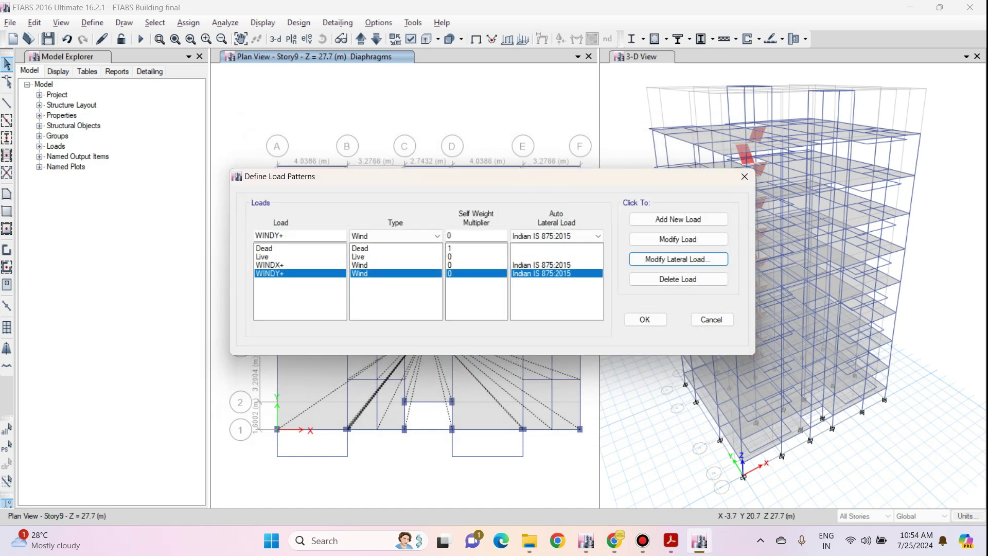
key("Tab")
key("Return")
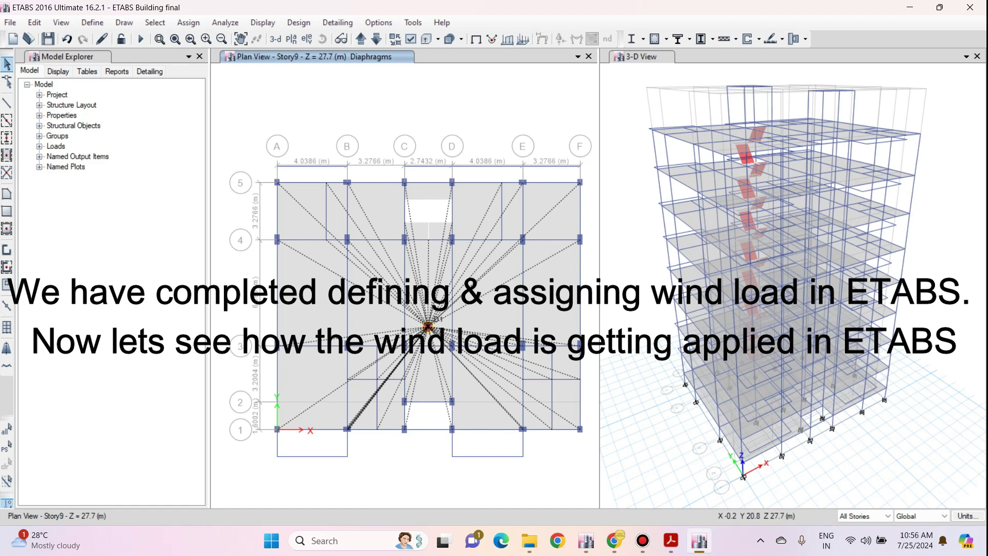
Reopen the load pattern definitions and show the wind exposure width data of WINDX+
left_click(93, 22)
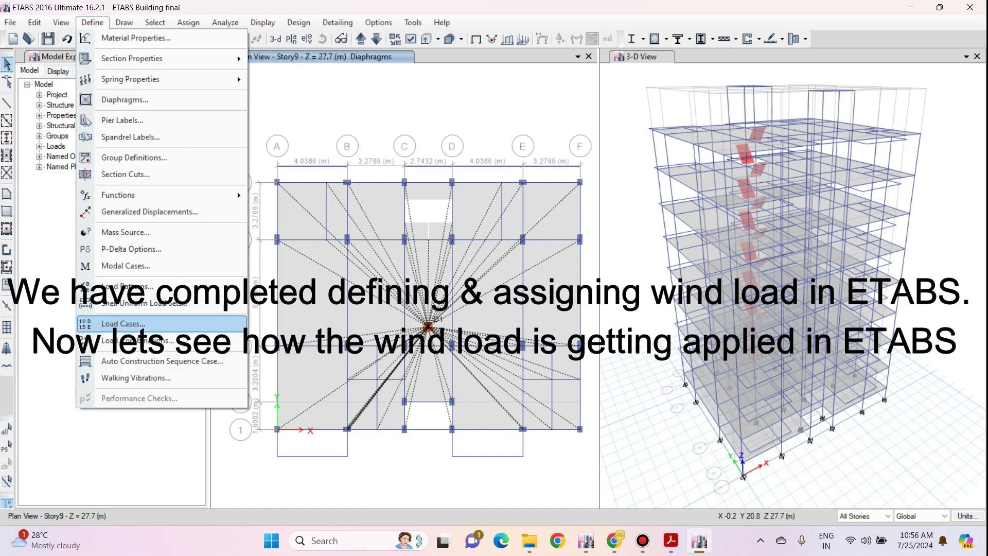
left_click(127, 286)
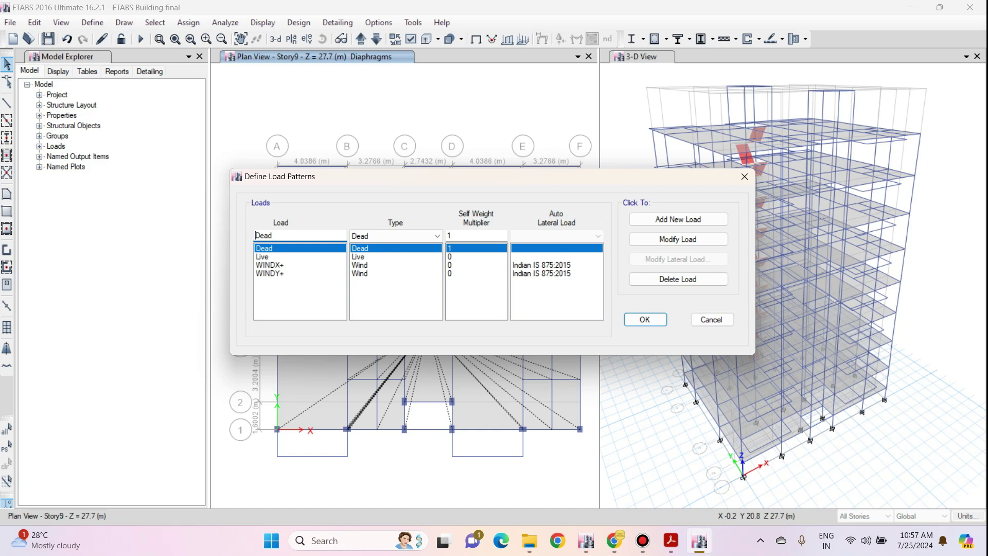
left_click(268, 256)
left_click(270, 264)
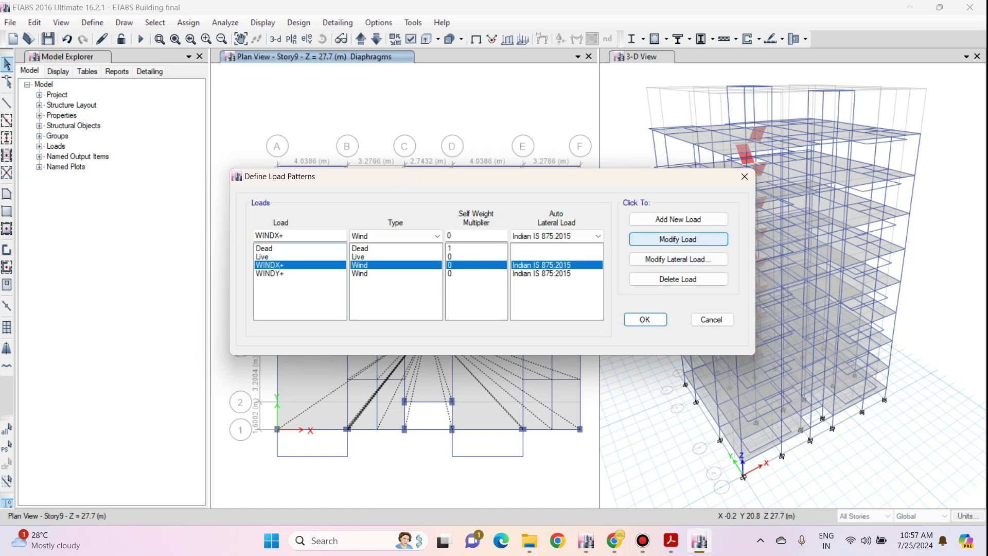
left_click(677, 238)
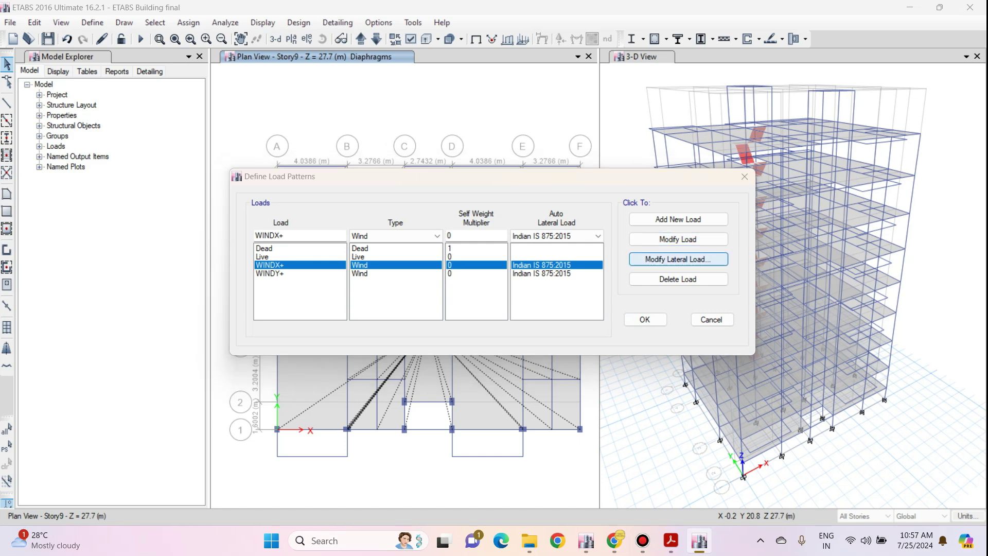
left_click(677, 258)
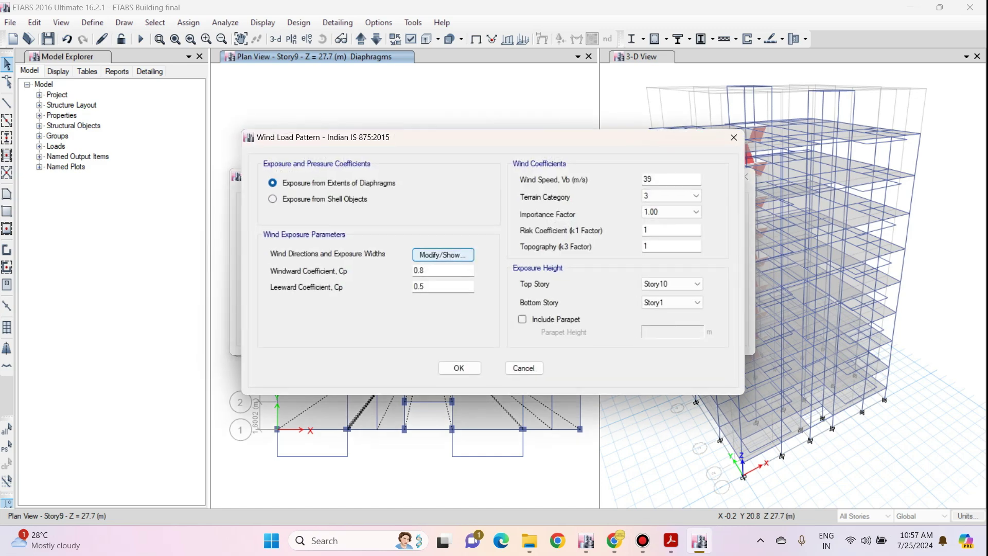
left_click(442, 255)
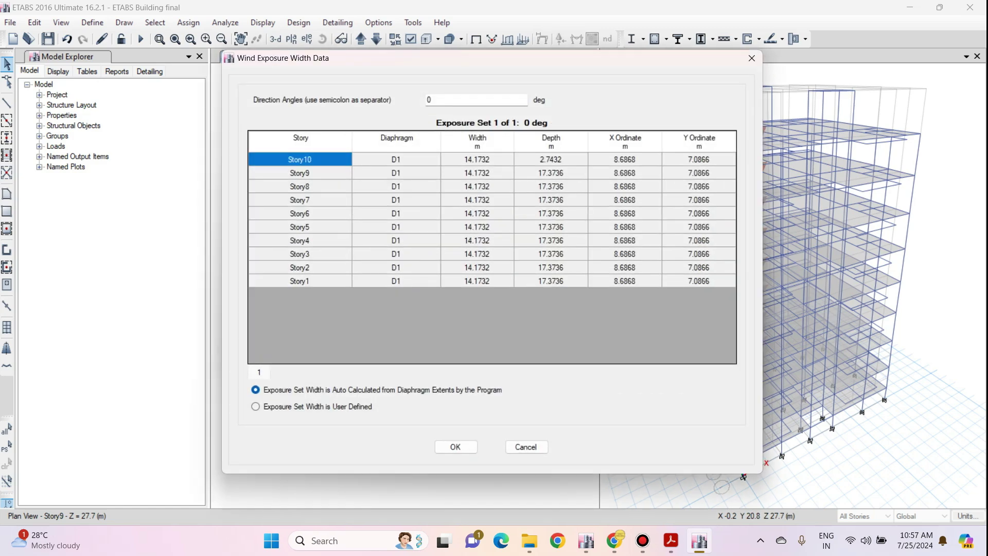
Examine the diaphragm, width, depth and X/Y ordinates of every story in the WINDX+ exposure set, and return to the load patterns
left_click_drag(300, 281, 699, 159)
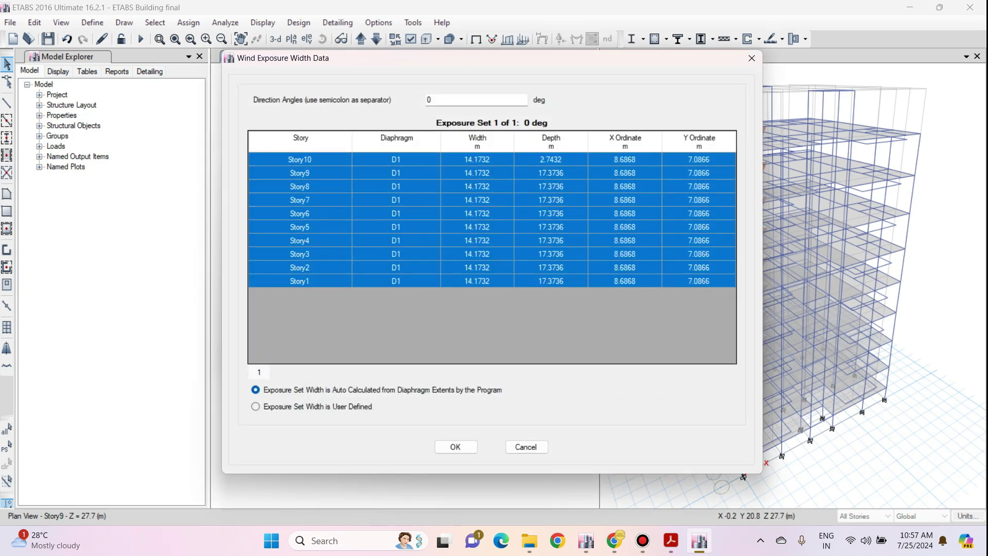
left_click_drag(300, 159, 395, 281)
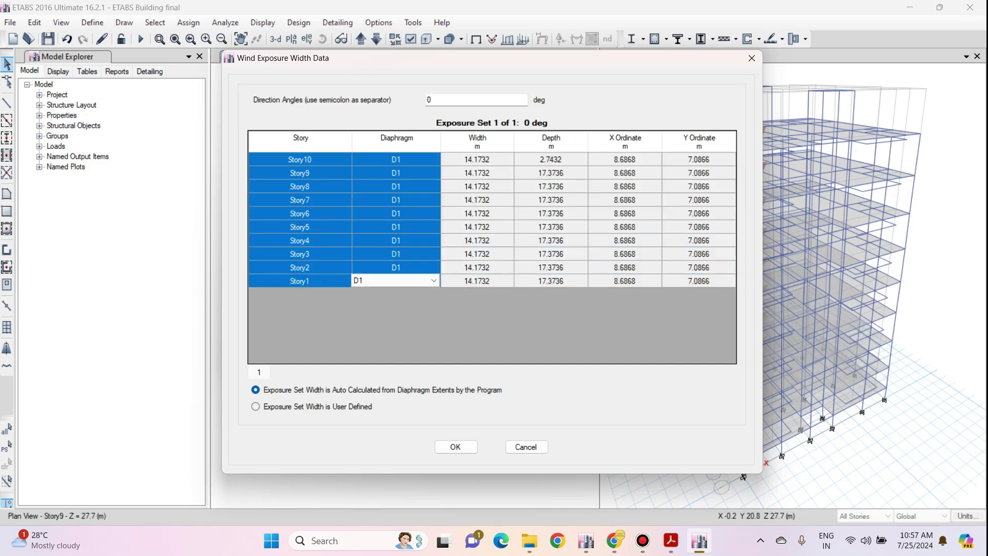
left_click_drag(625, 160, 699, 280)
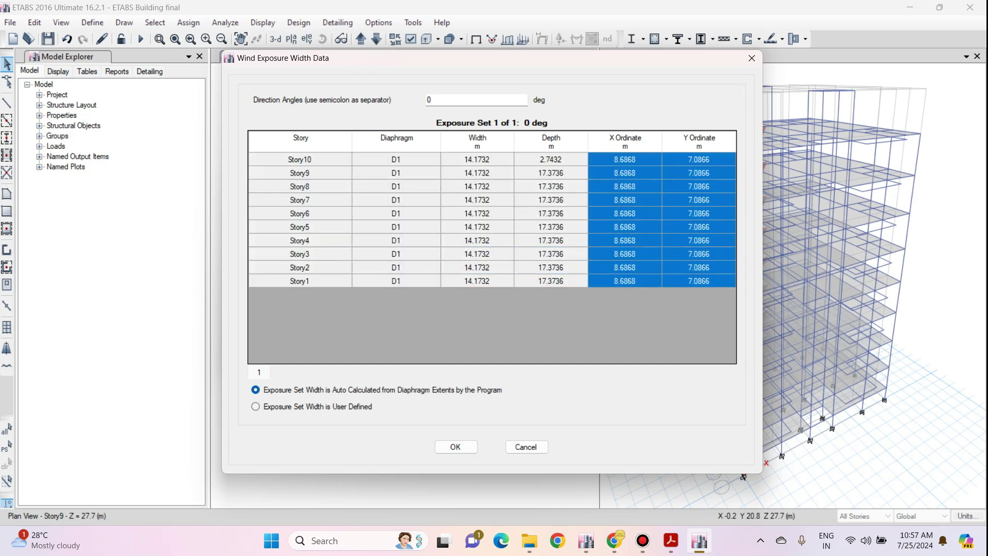
left_click_drag(395, 160, 395, 280)
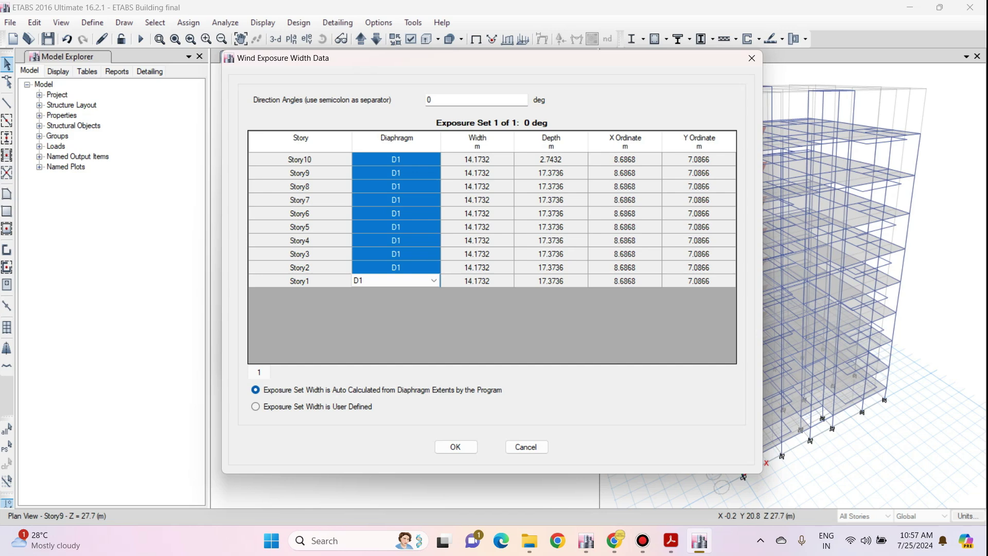
left_click_drag(624, 159, 699, 281)
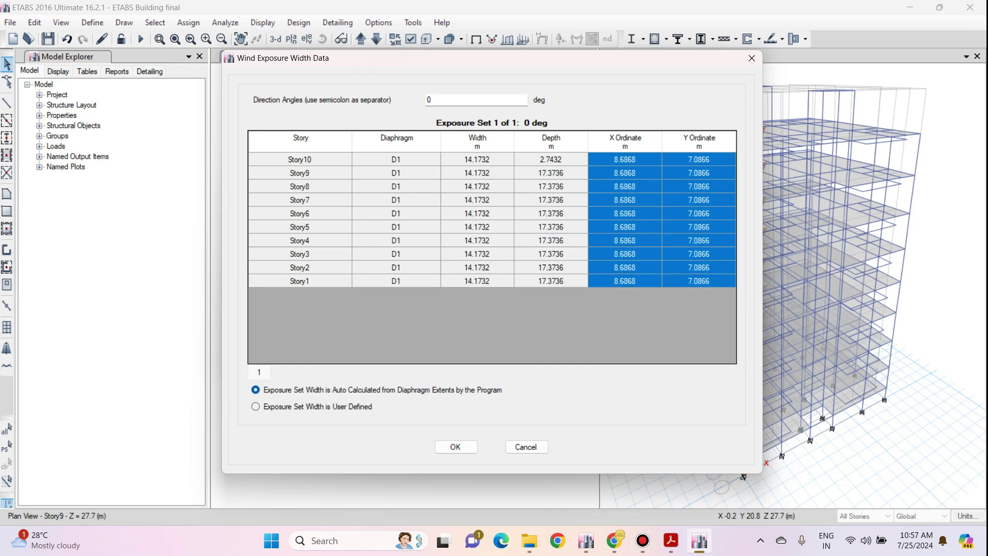
left_click_drag(299, 159, 396, 281)
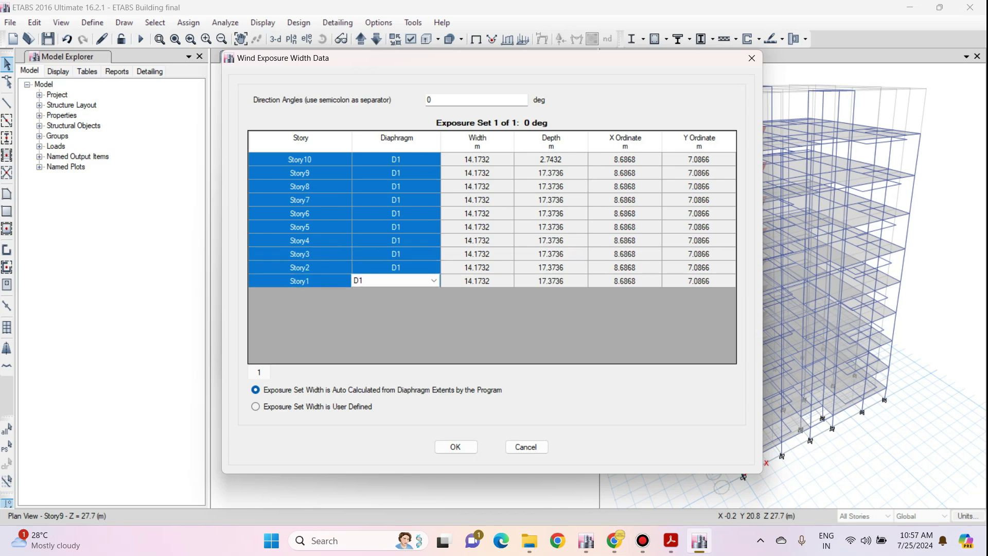
left_click_drag(395, 281, 699, 281)
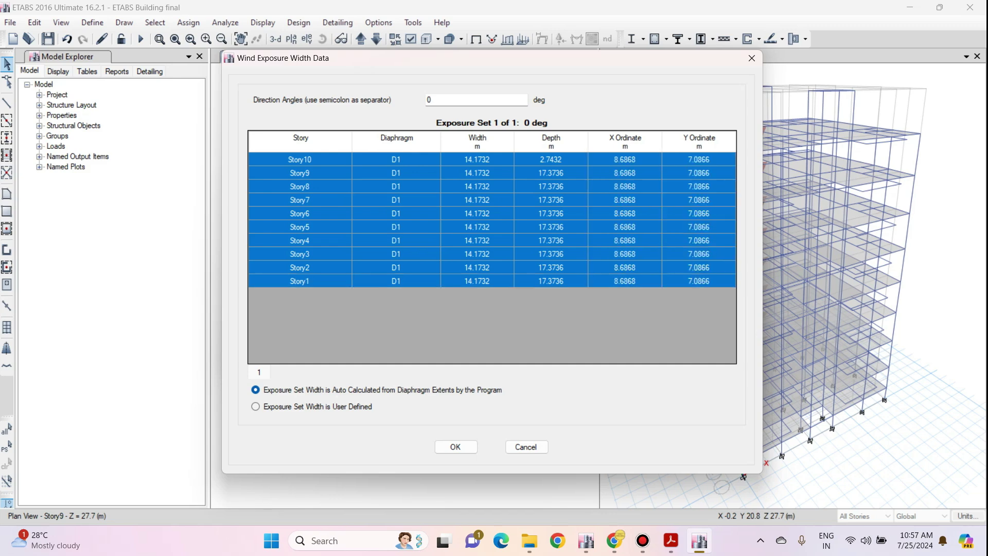
left_click(455, 447)
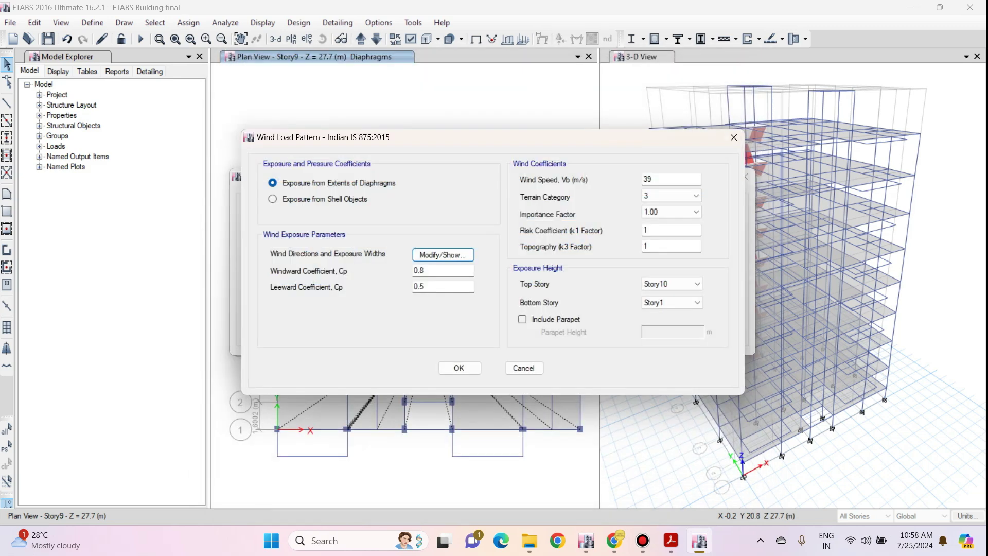
key("Return")
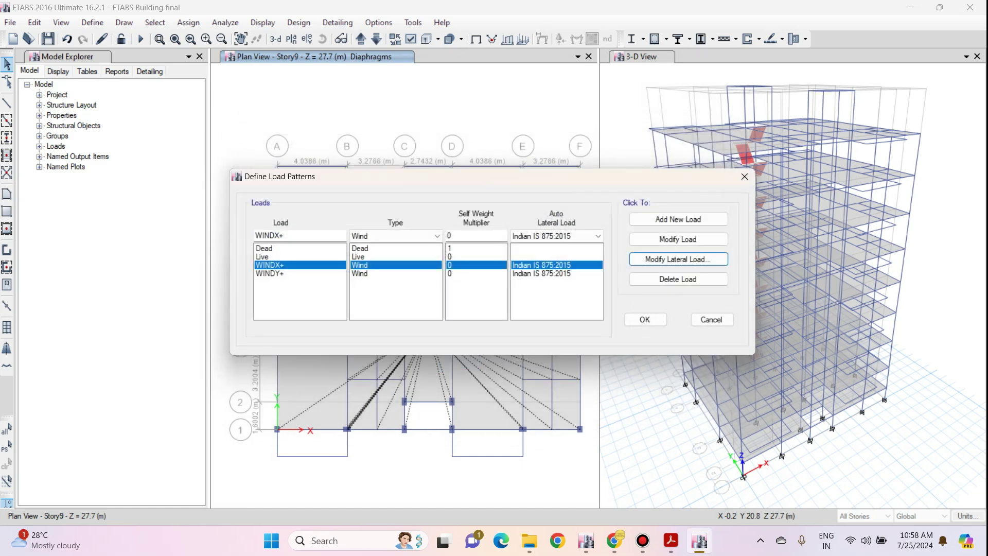
Check the wind exposure width data of load pattern WINDY+ and return to the load pattern list
left_click(299, 273)
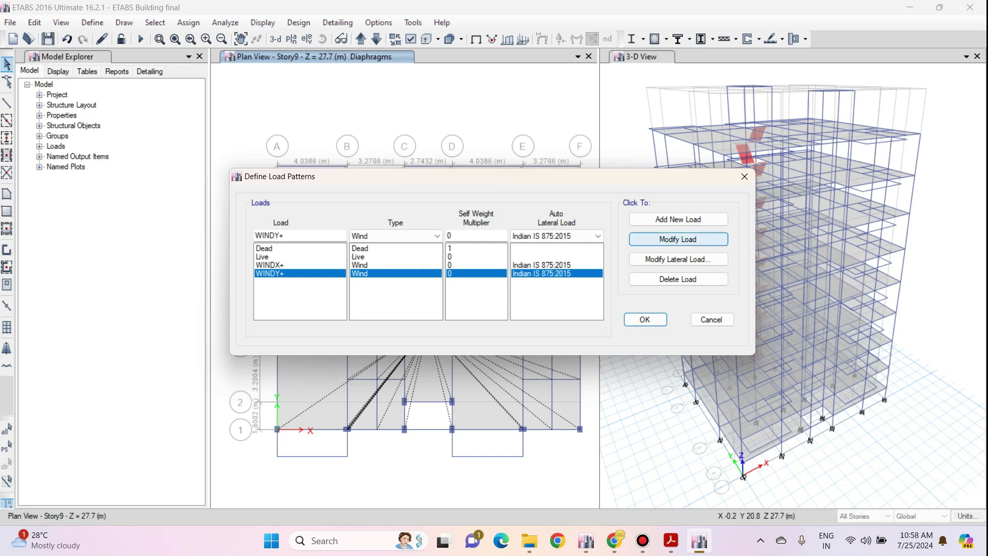
left_click(677, 239)
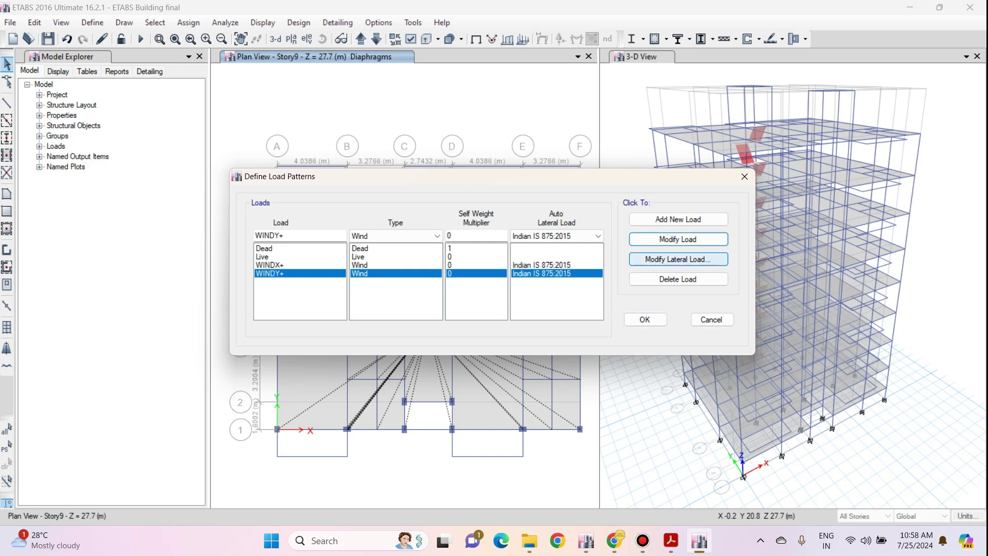
left_click(677, 259)
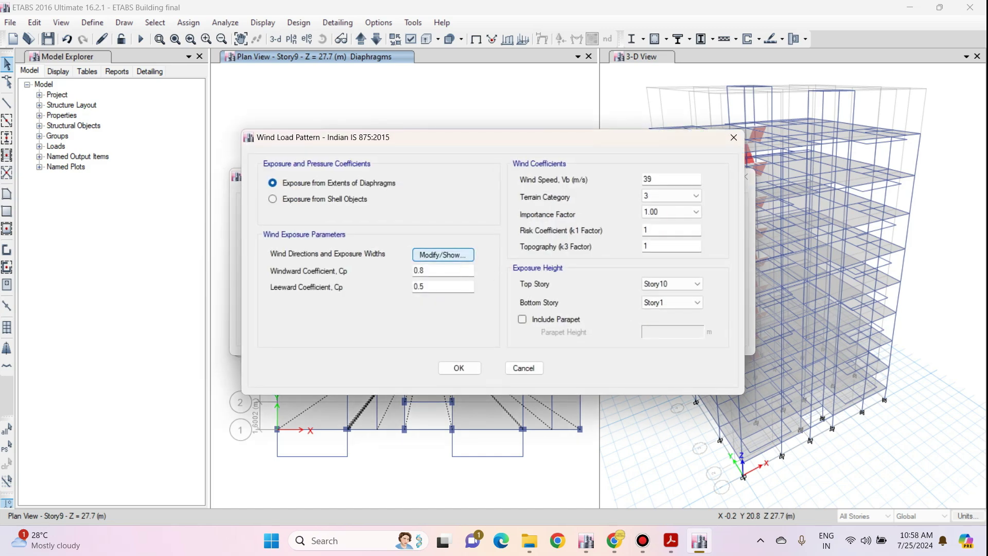
left_click(452, 255)
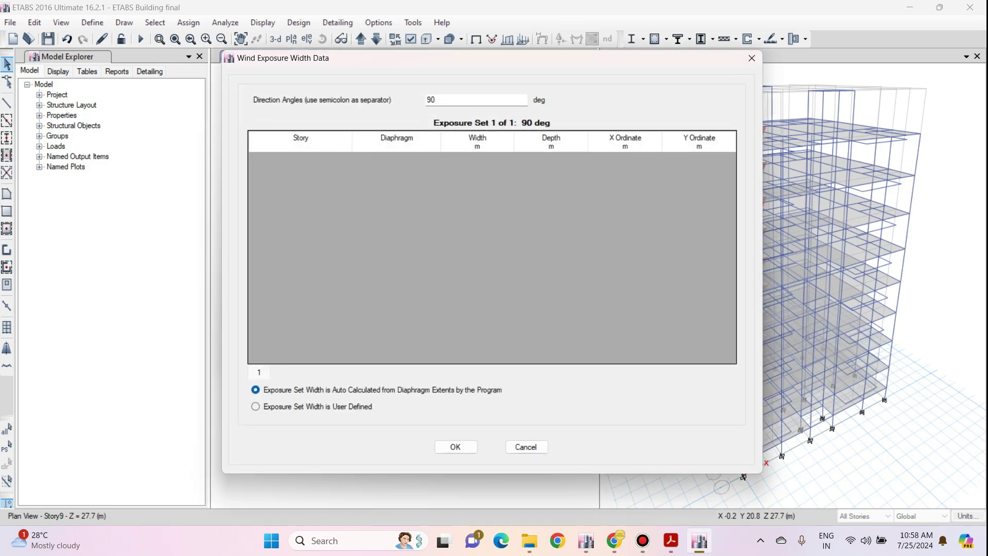
left_click(456, 447)
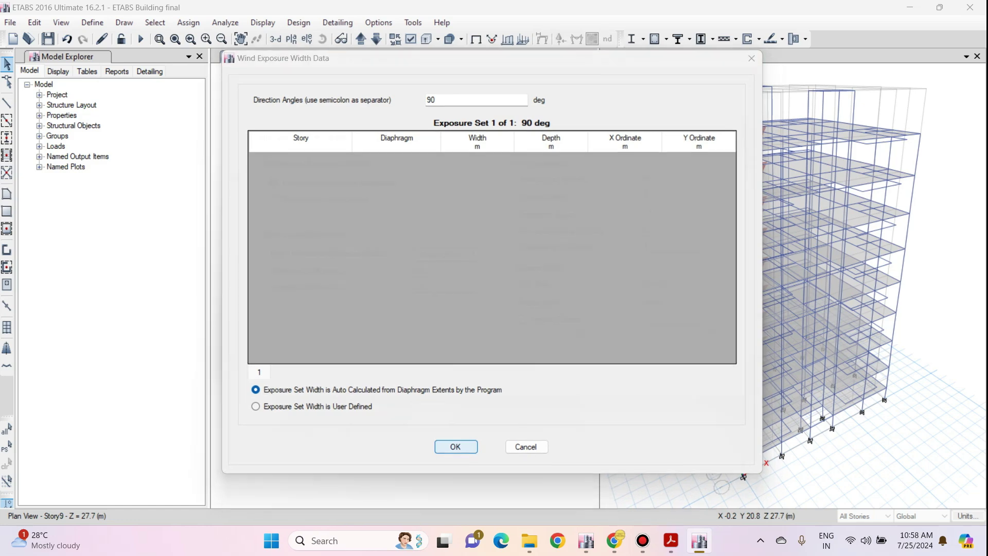
left_click(455, 368)
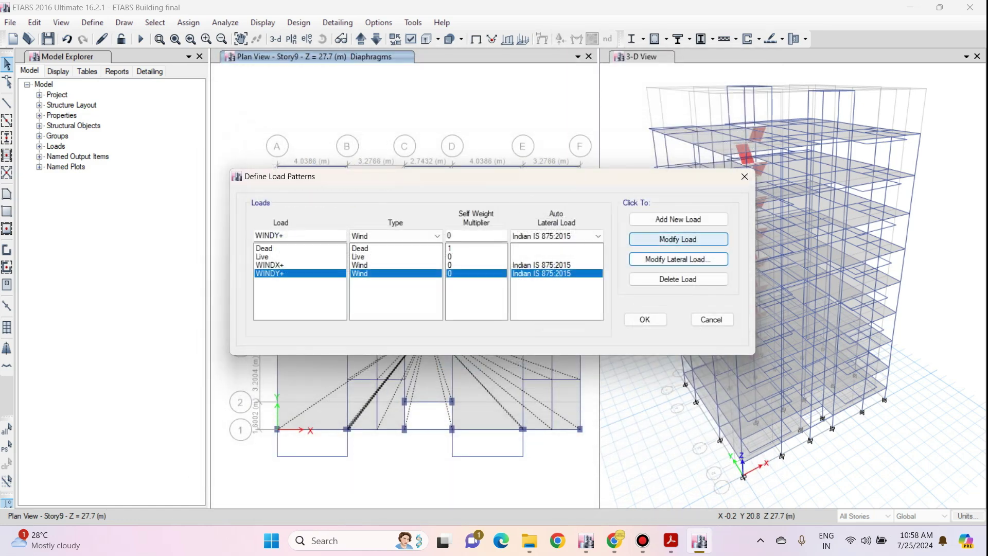
Reopen the WINDY+ wind exposure width data and examine the diaphragm, width, depth and X/Y ordinates of every story
left_click(677, 239)
left_click(677, 258)
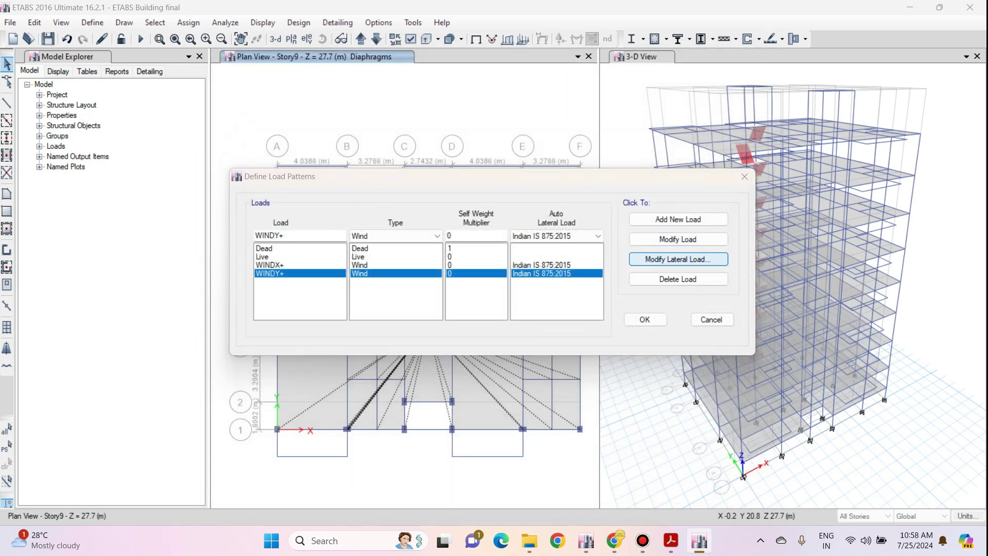
left_click(453, 255)
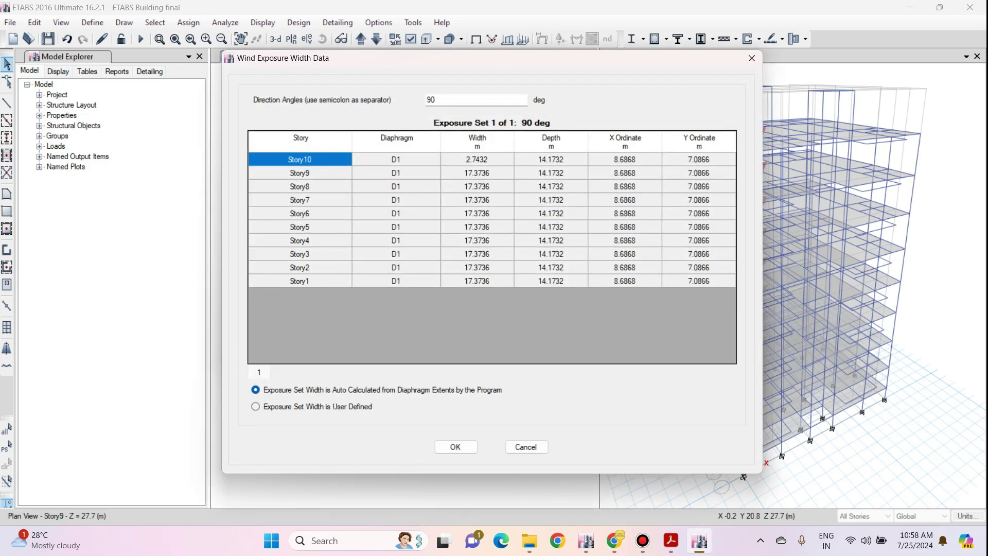
left_click_drag(299, 281, 698, 159)
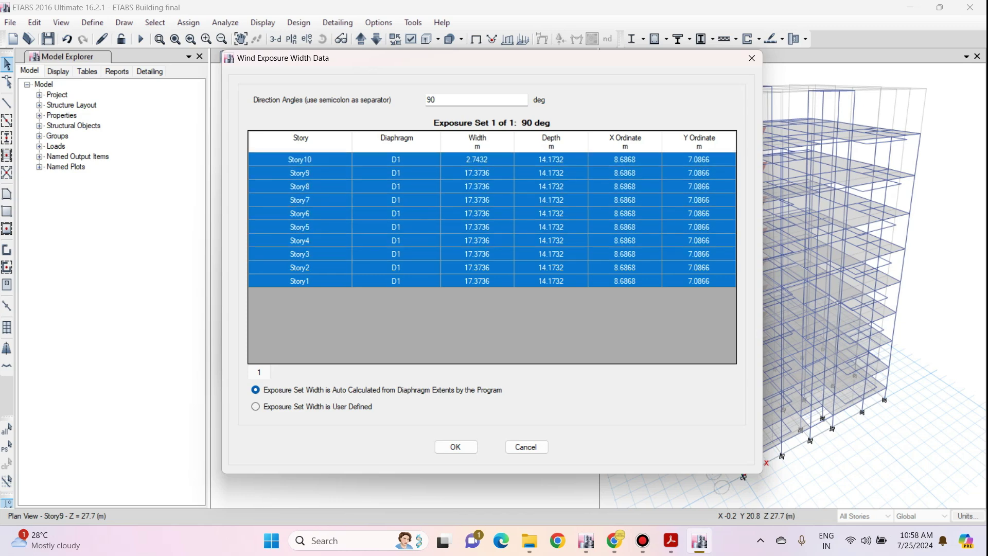
left_click(698, 281)
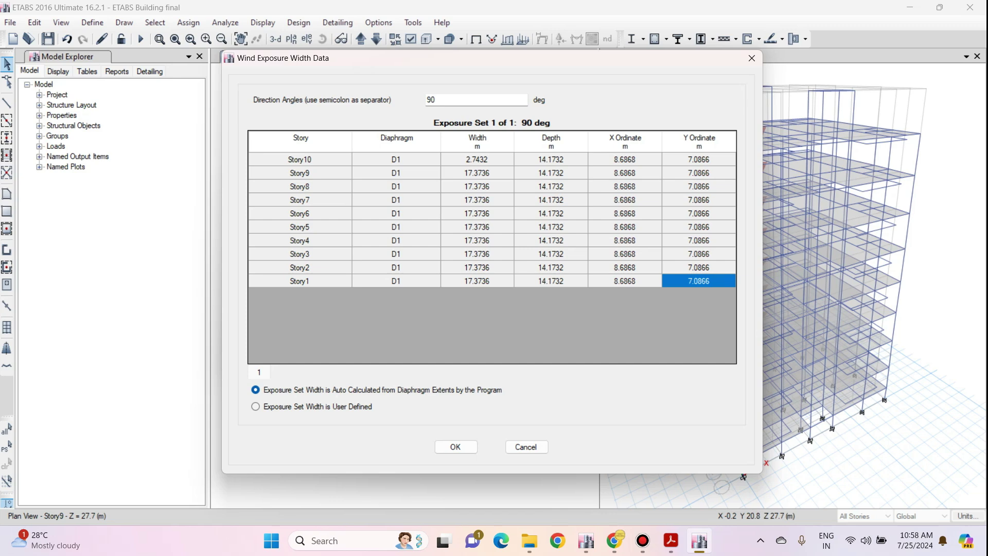
left_click_drag(698, 281, 625, 159)
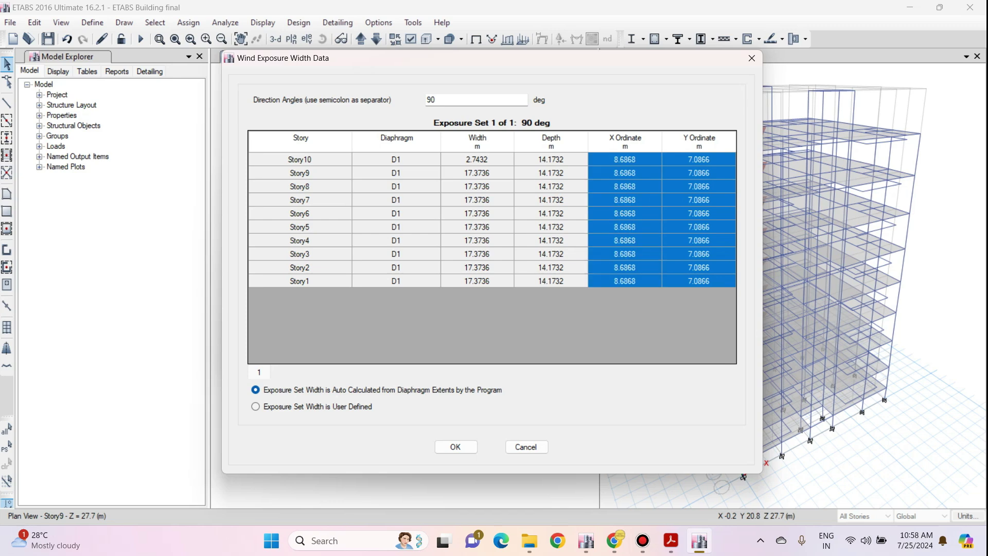
left_click_drag(300, 159, 699, 281)
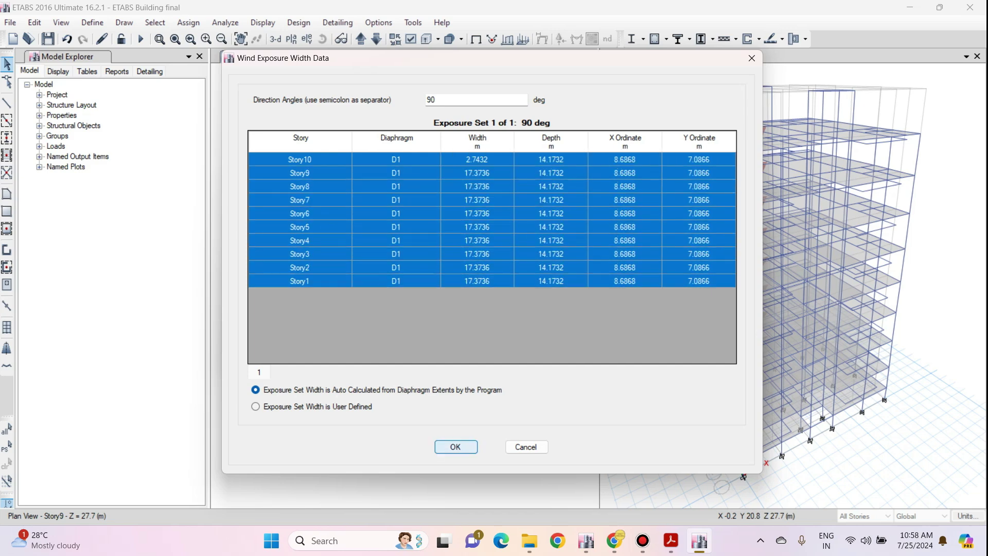
Accept the exposure width data and WINDY+ wind load parameters, and confirm the load pattern definitions
left_click(456, 446)
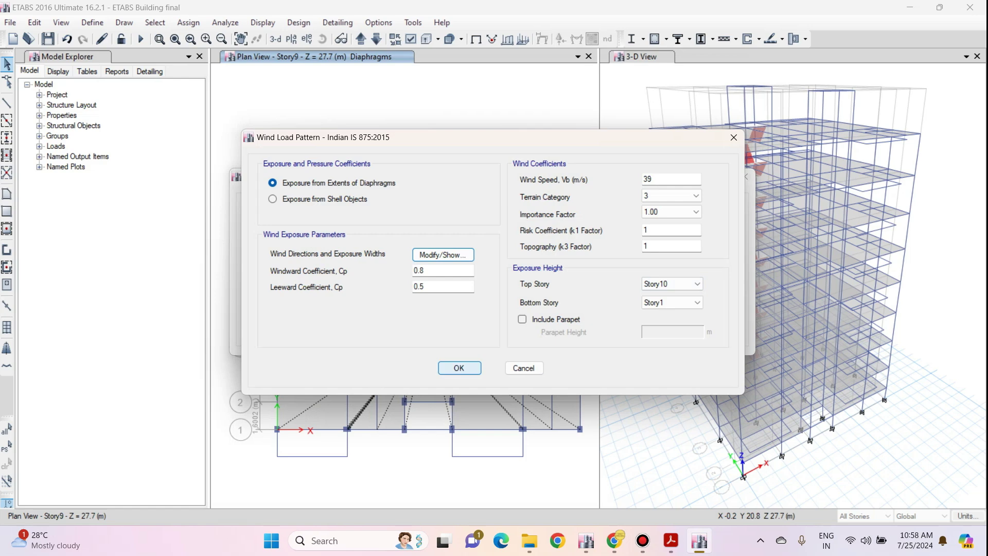
left_click(459, 368)
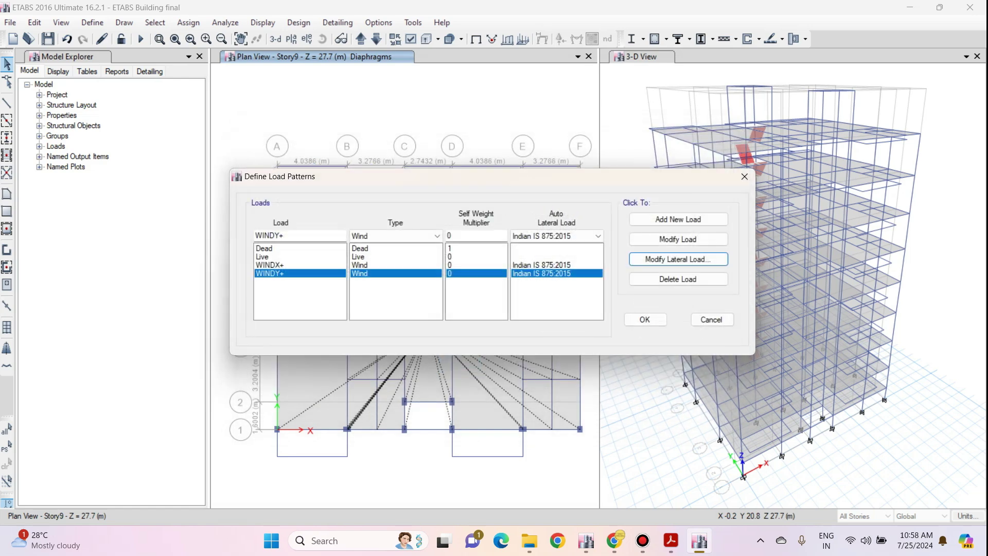
left_click(645, 319)
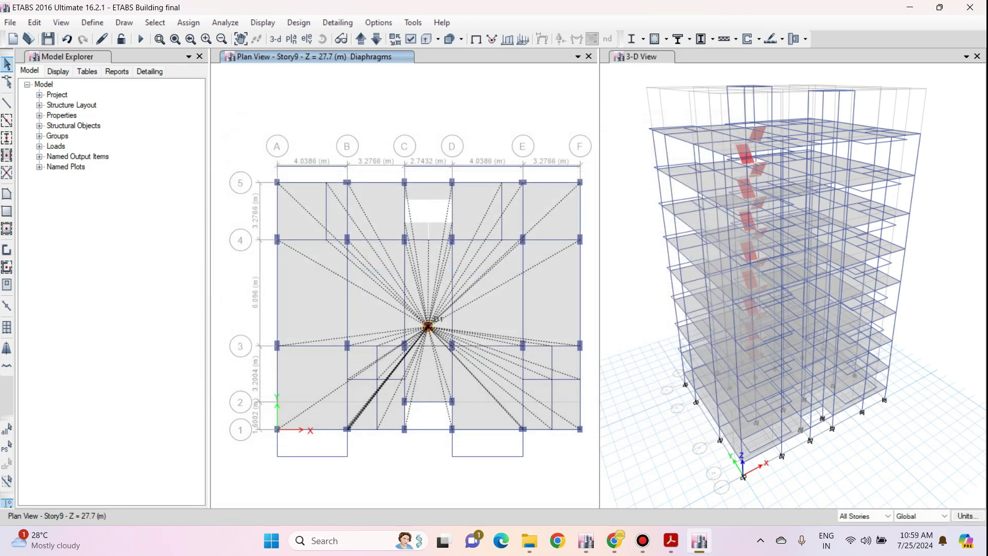